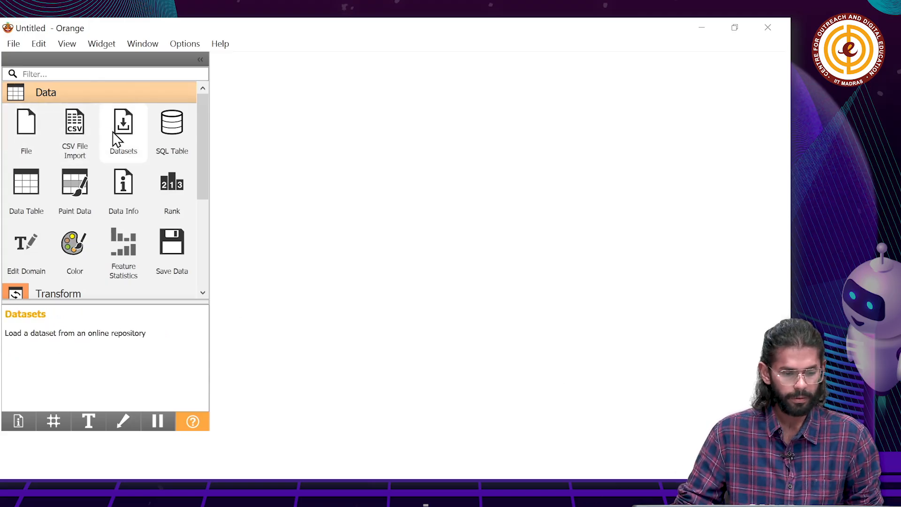
- Review the list of Orange add-ons in the installer from Bioinformatics to World Happiness and close it without changes
left_click(186, 44)
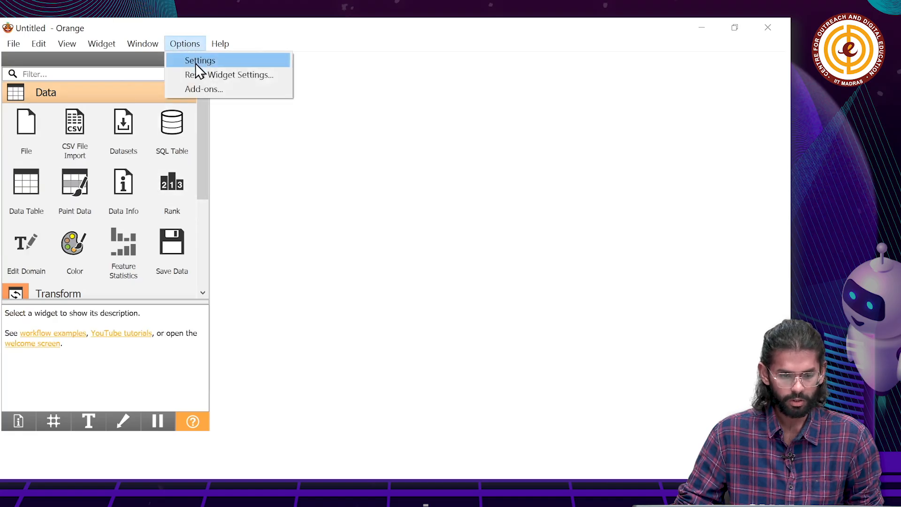
left_click(196, 87)
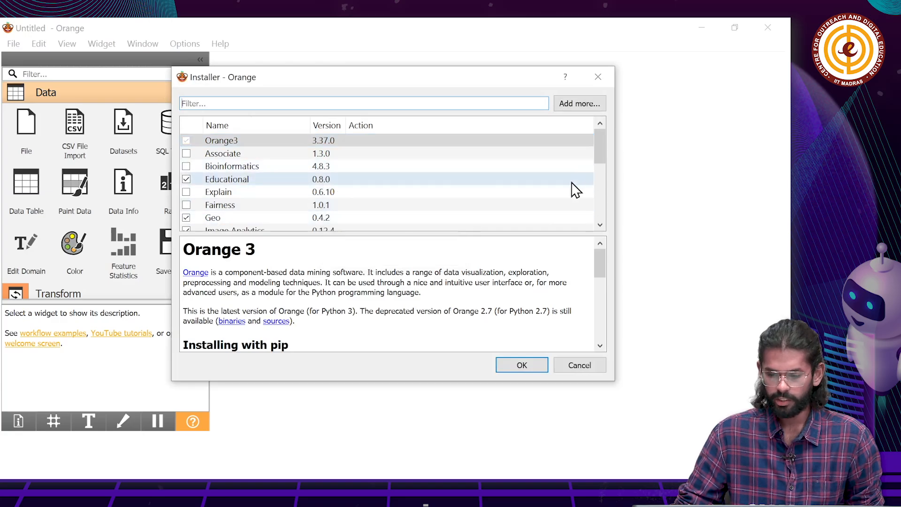
left_click_drag(601, 142, 598, 150)
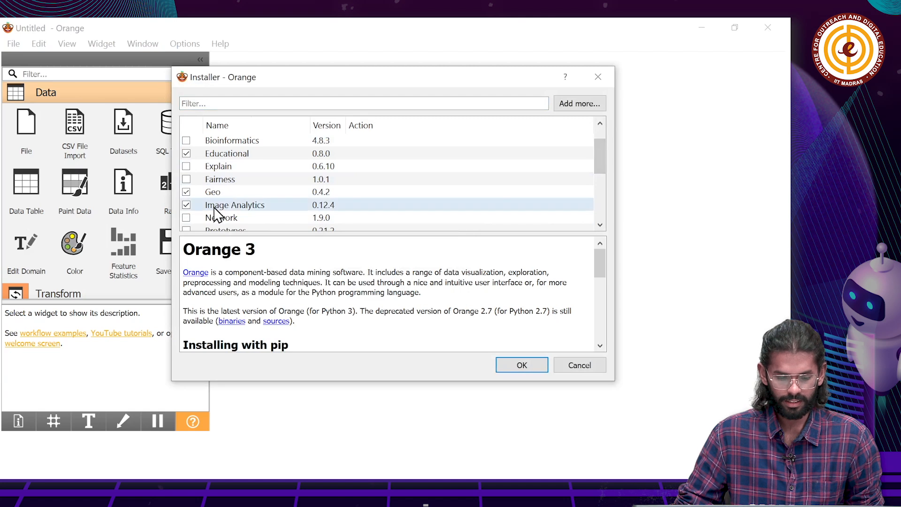
left_click_drag(598, 148, 593, 184)
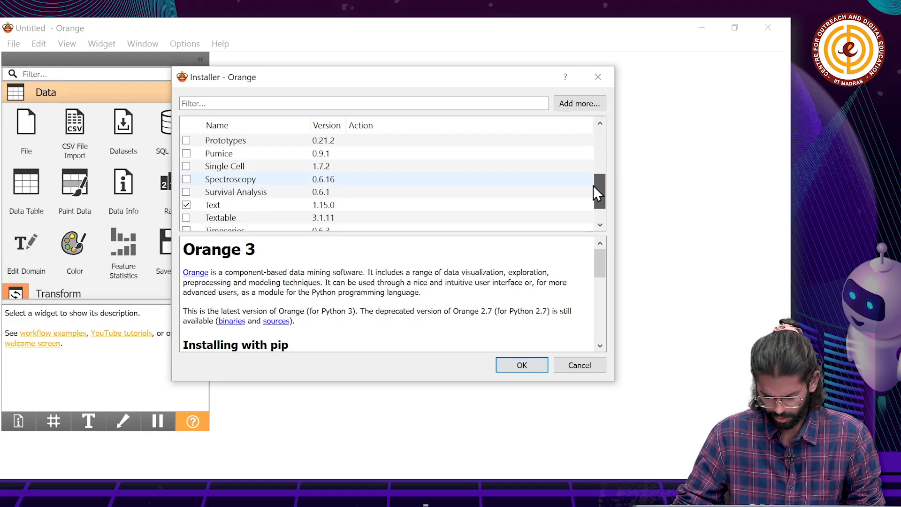
left_click_drag(593, 185, 610, 207)
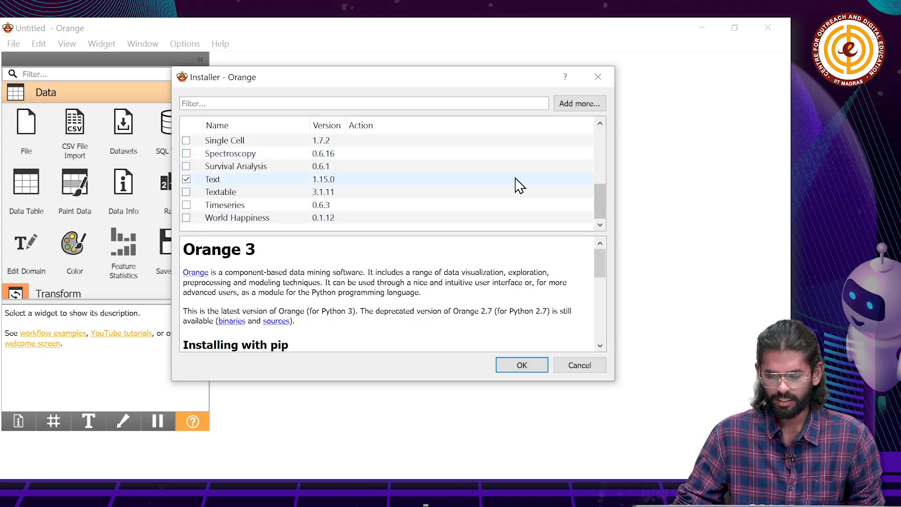
left_click_drag(602, 192, 597, 153)
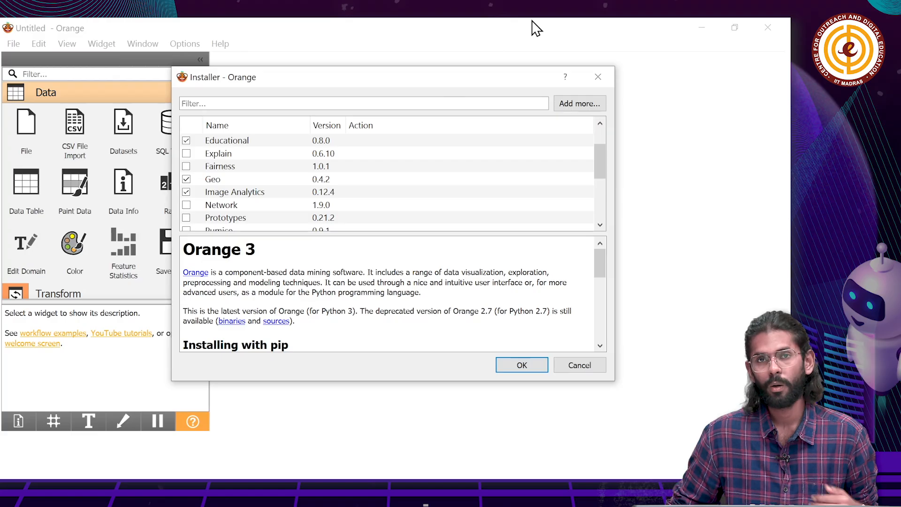
left_click(598, 77)
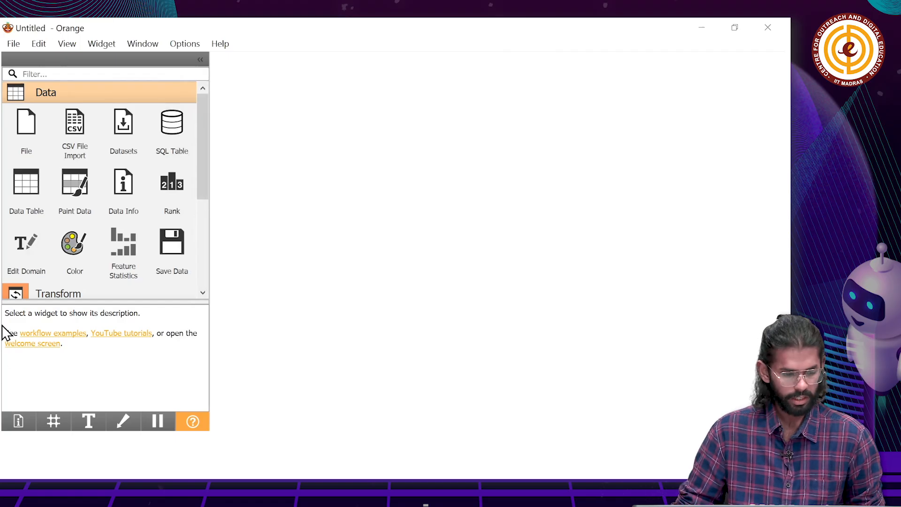
- Add a Datasets widget to the canvas and load the Course Grades dataset from the online repository
left_click_drag(121, 152, 288, 176)
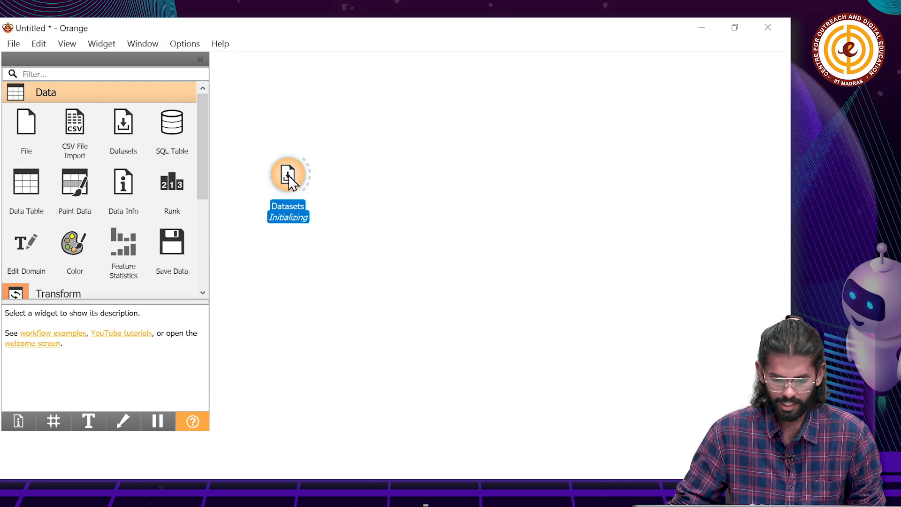
double_click(288, 175)
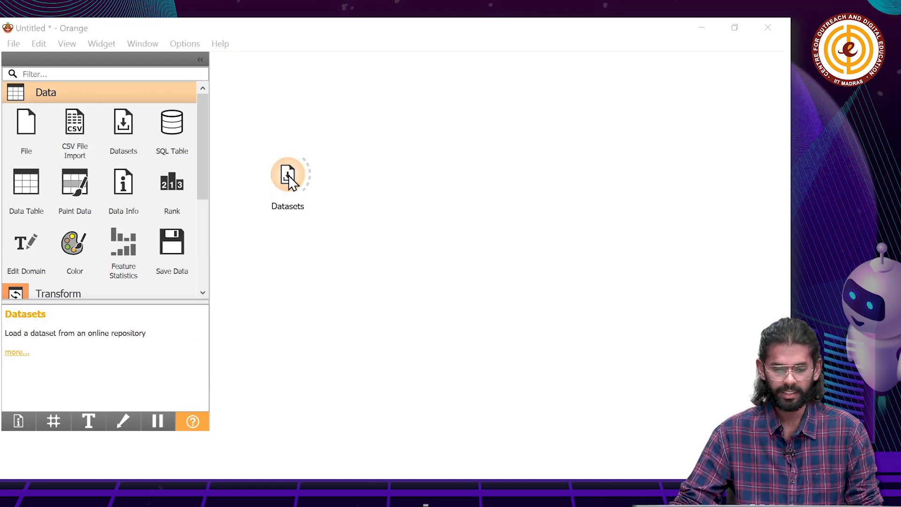
left_click(297, 87)
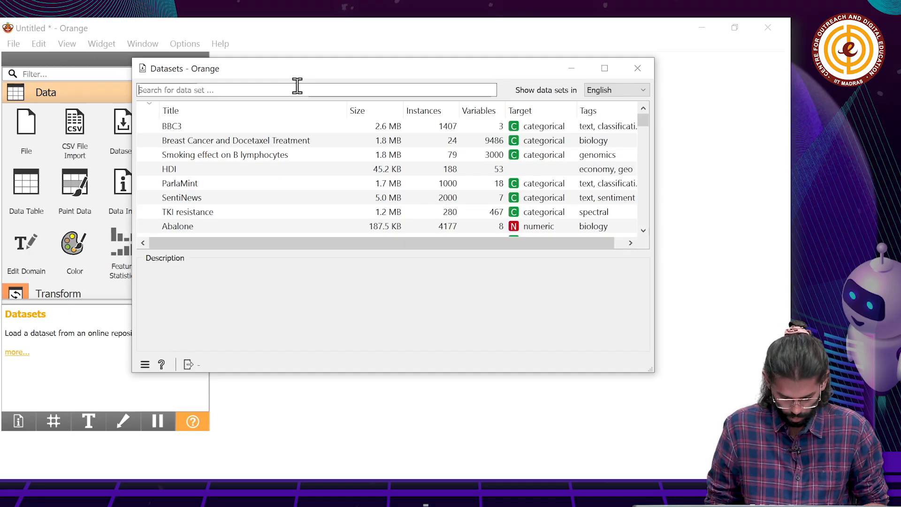
type("cour")
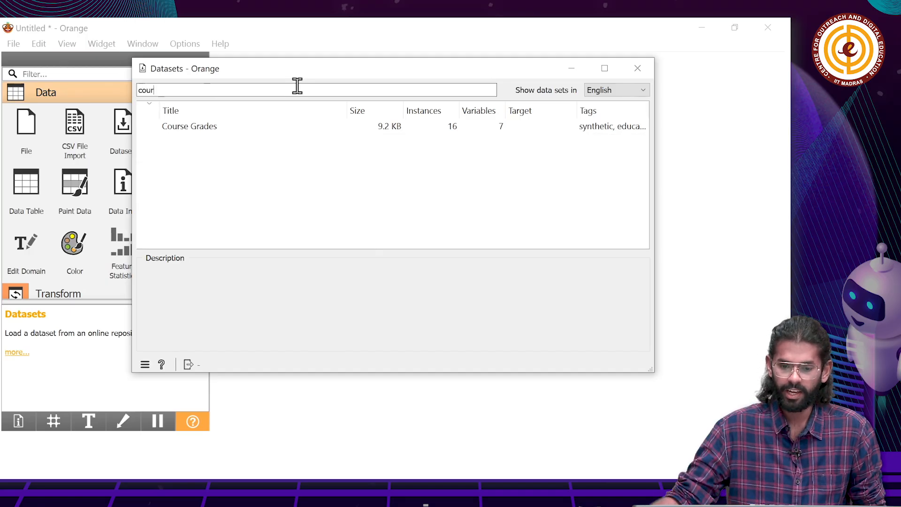
left_click(308, 127)
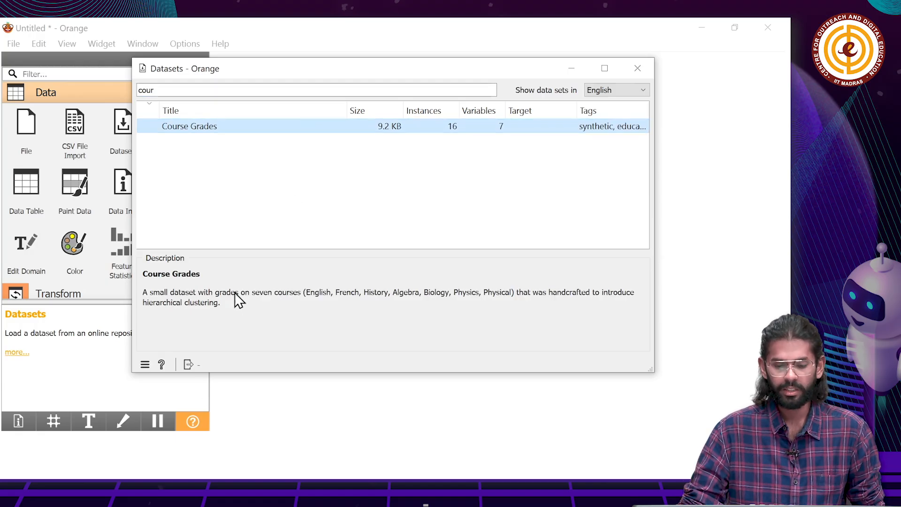
double_click(180, 128)
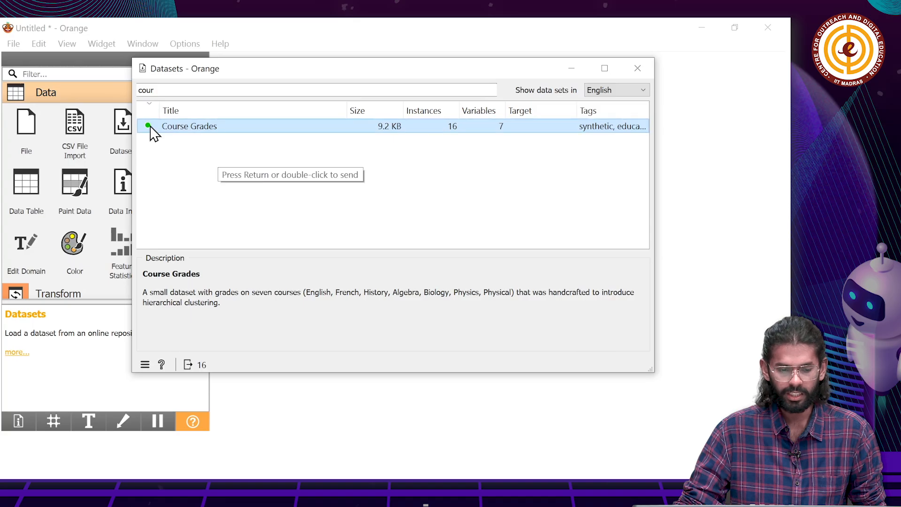
left_click(640, 72)
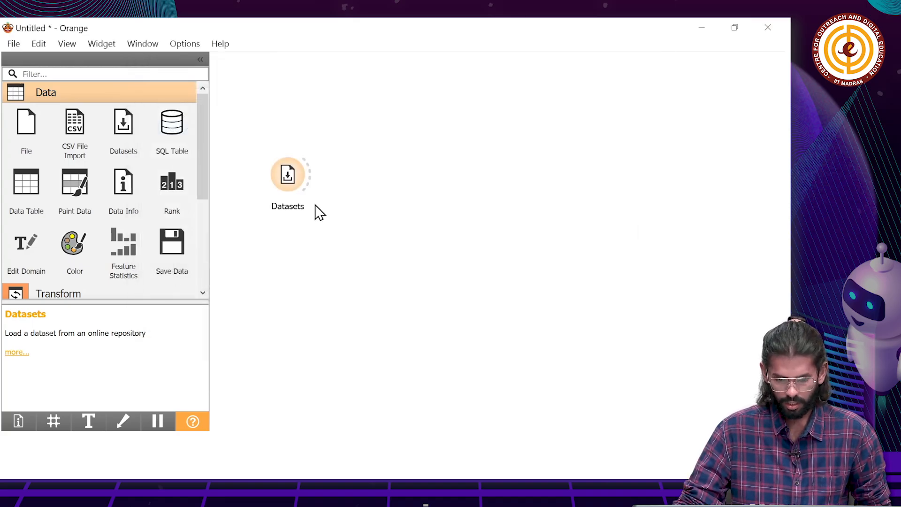
- Connect a Data Table widget to Datasets and look through the students' course grades in it
left_click_drag(312, 174, 365, 97)
left_click(401, 123)
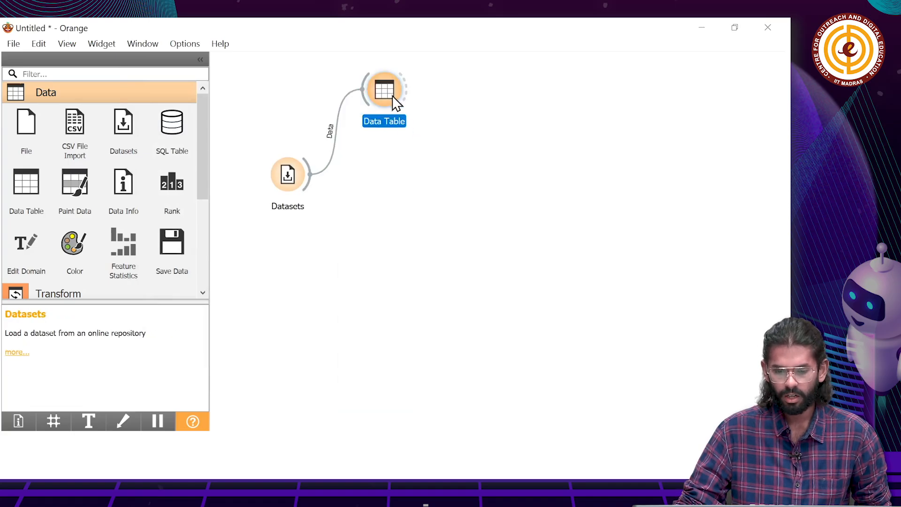
double_click(390, 91)
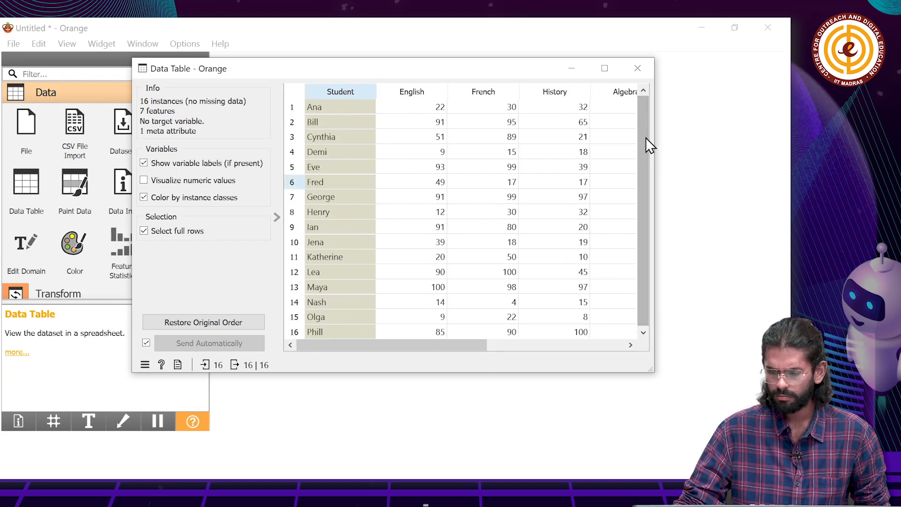
left_click_drag(467, 346, 394, 350)
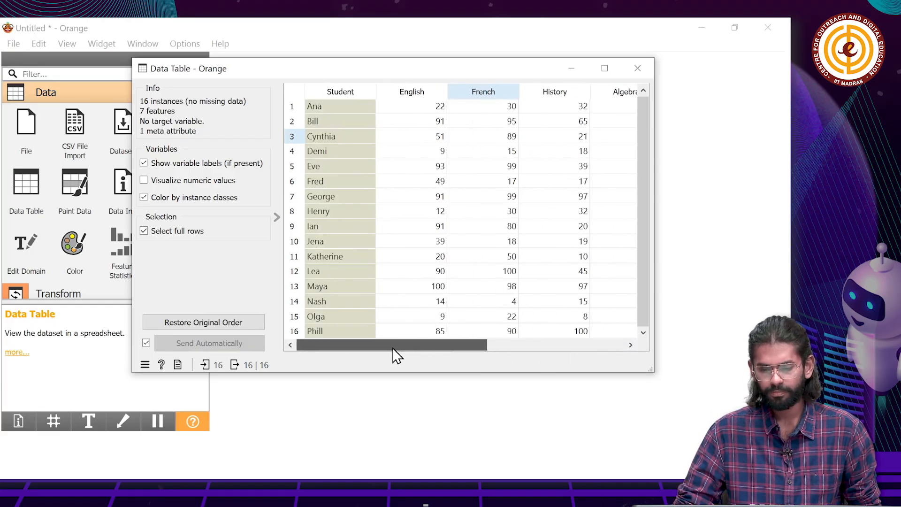
left_click(637, 69)
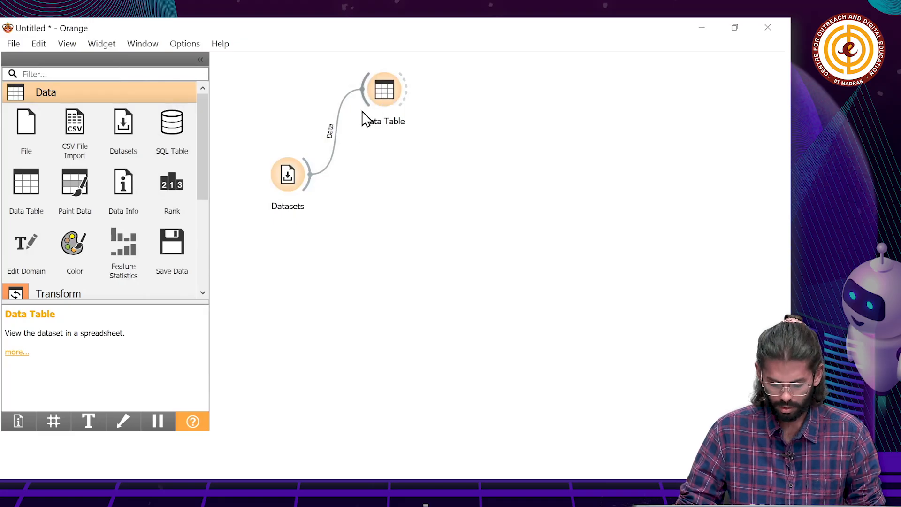
- Add a Select Columns widget to the workflow and link it to the Datasets output
left_click_drag(310, 183, 399, 180)
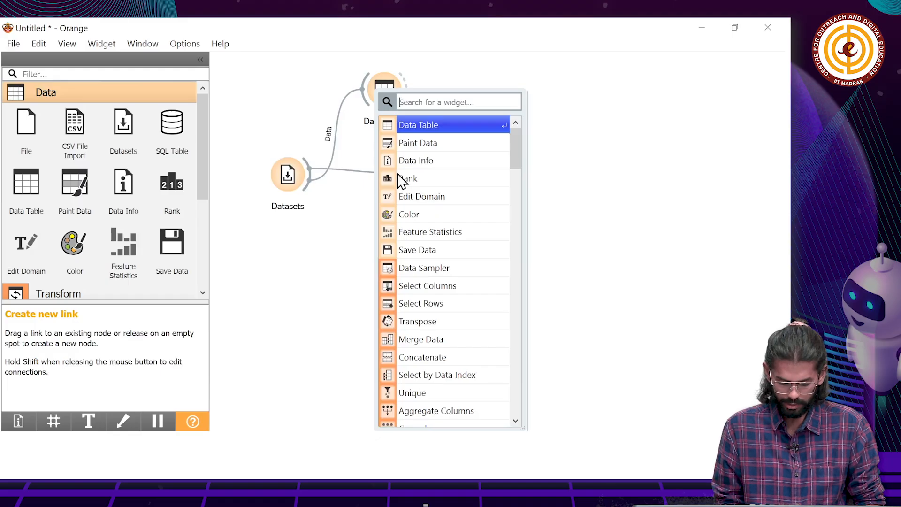
type("sele")
key("Return")
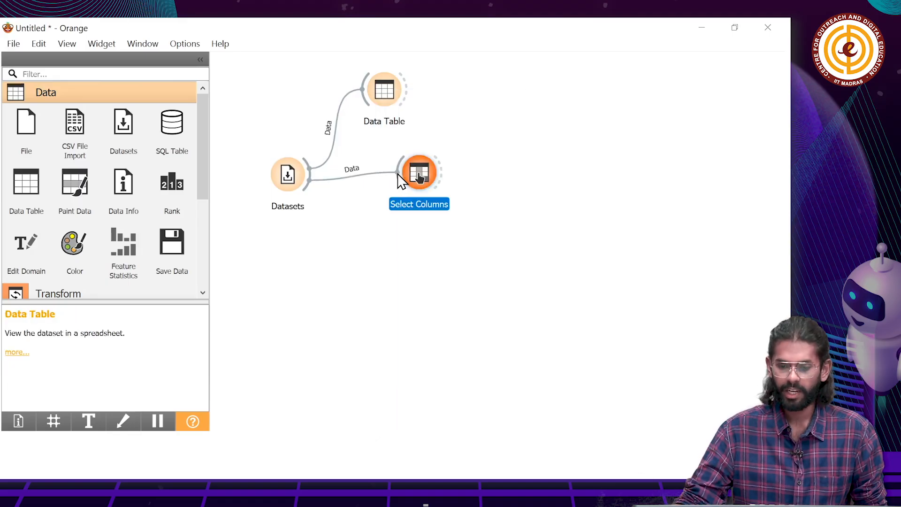
- Configure Select Columns to keep only English and French as features and ignore the other five subjects
mouse_move(421, 174)
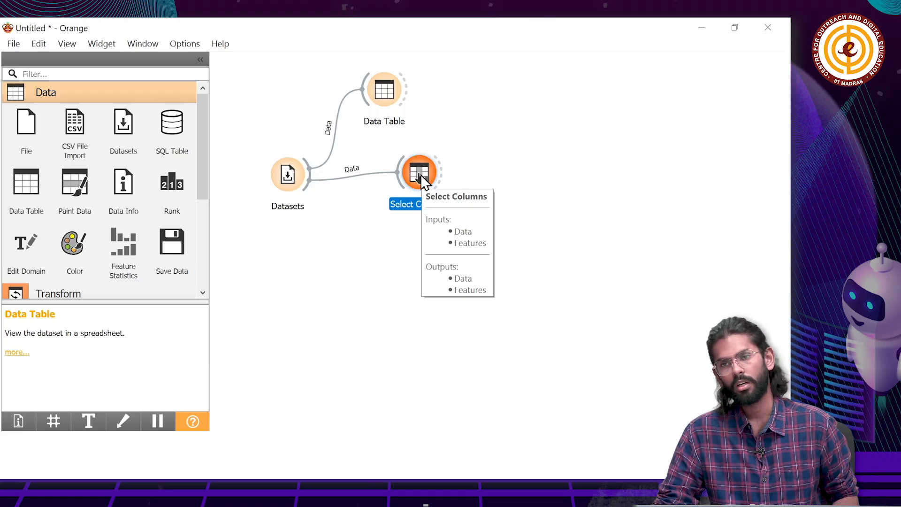
double_click(421, 175)
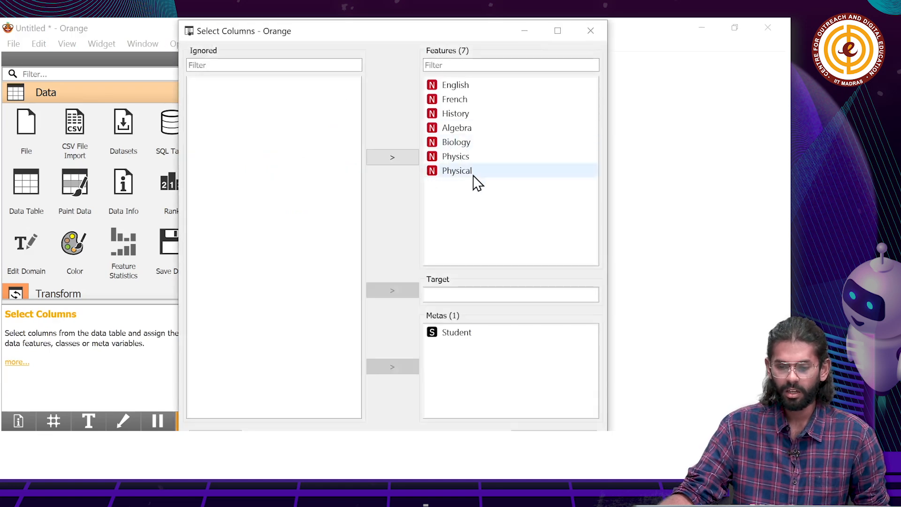
left_click_drag(465, 221, 463, 94)
left_click(393, 156)
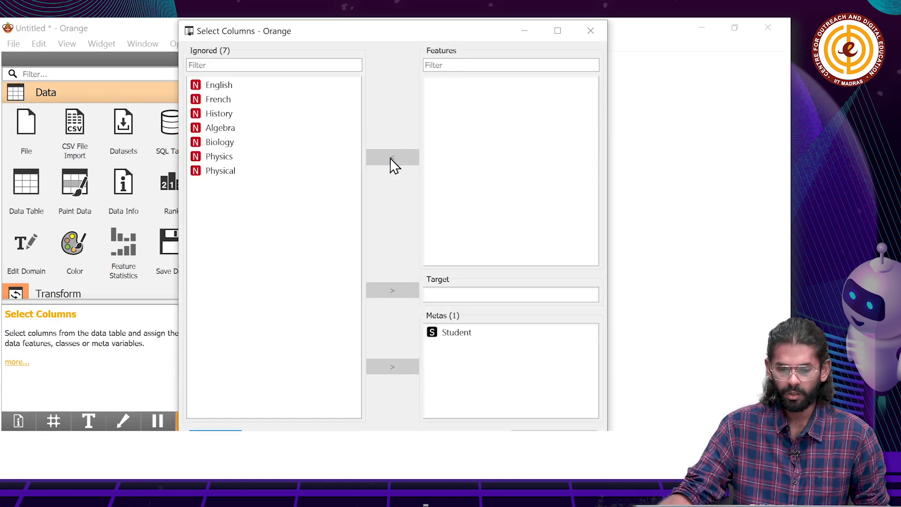
left_click(199, 85)
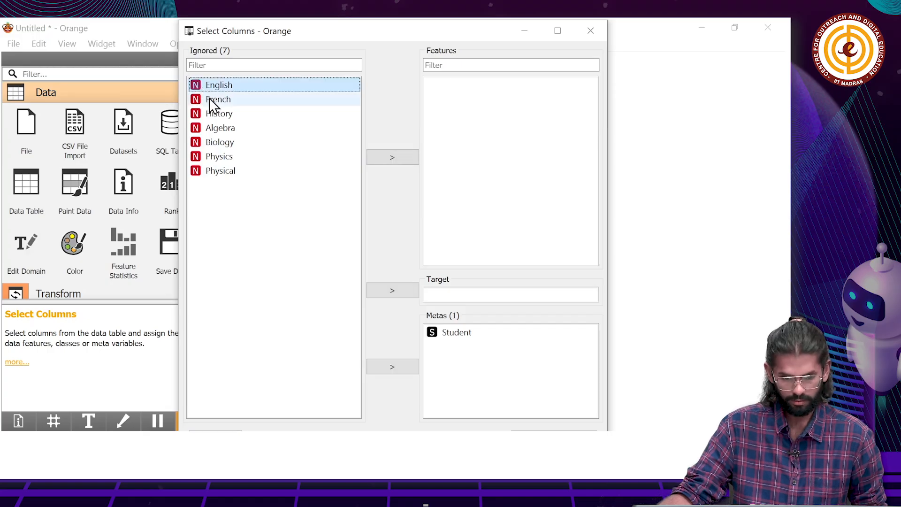
left_click(209, 100, "shift")
left_click(401, 157)
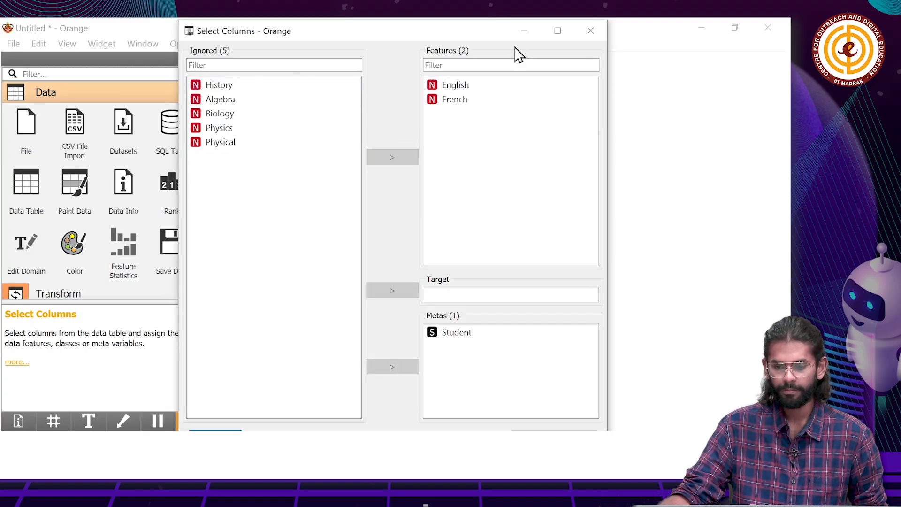
left_click(594, 30)
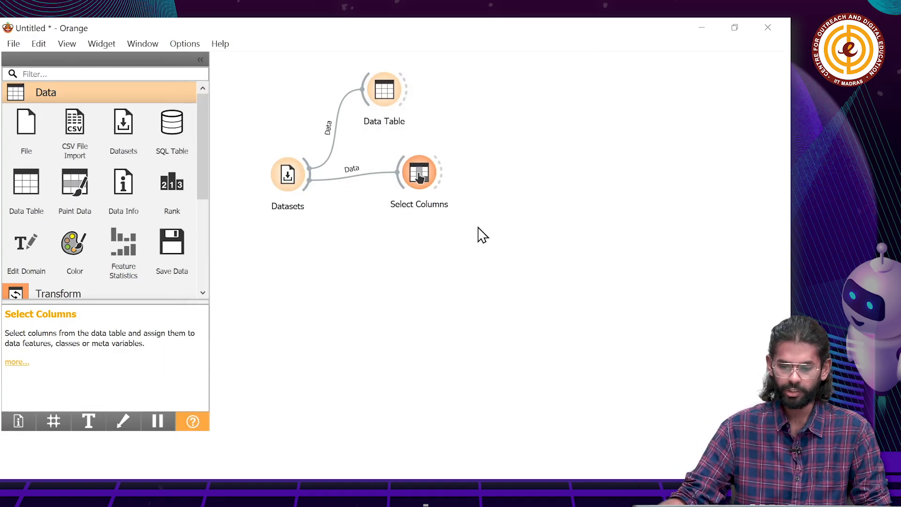
- Add a Scatter Plot widget linked to the output of Select Columns
left_click_drag(444, 175, 498, 94)
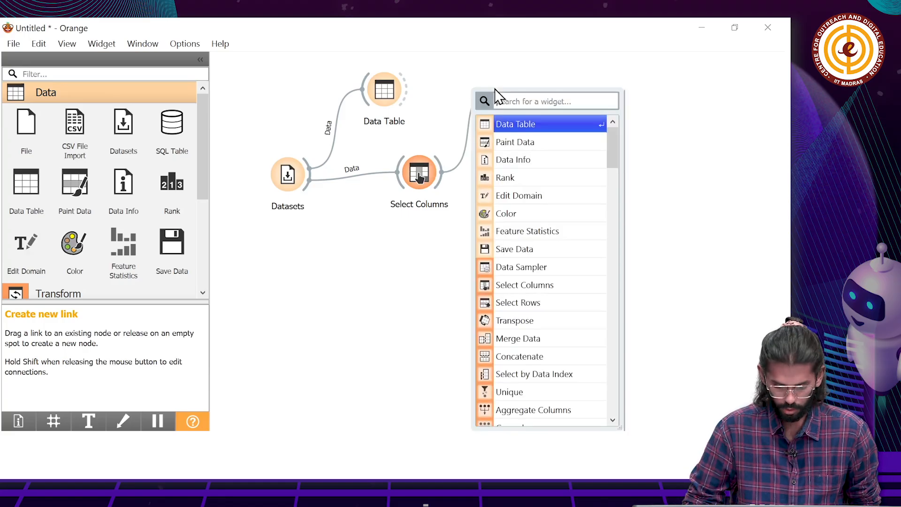
type("scl")
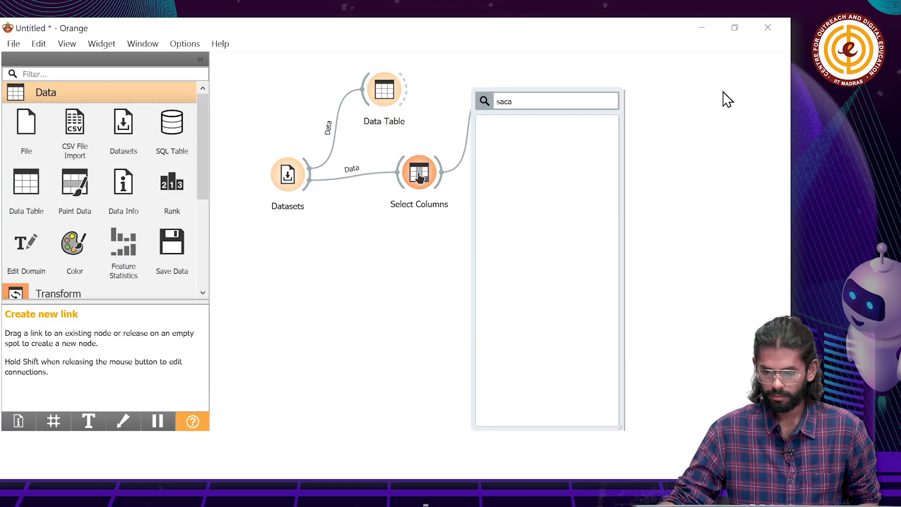
key("BackSpace")
key("BackSpace")
key("BackSpace")
type("catt")
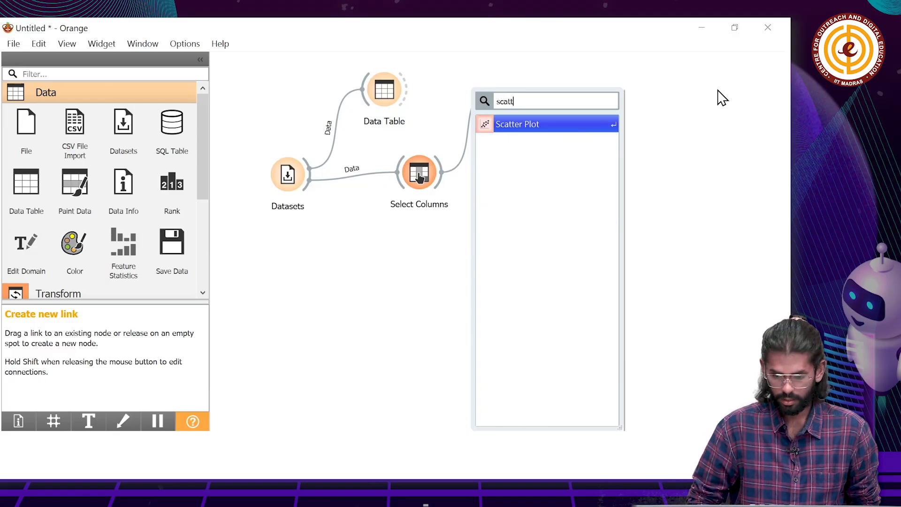
key("Return")
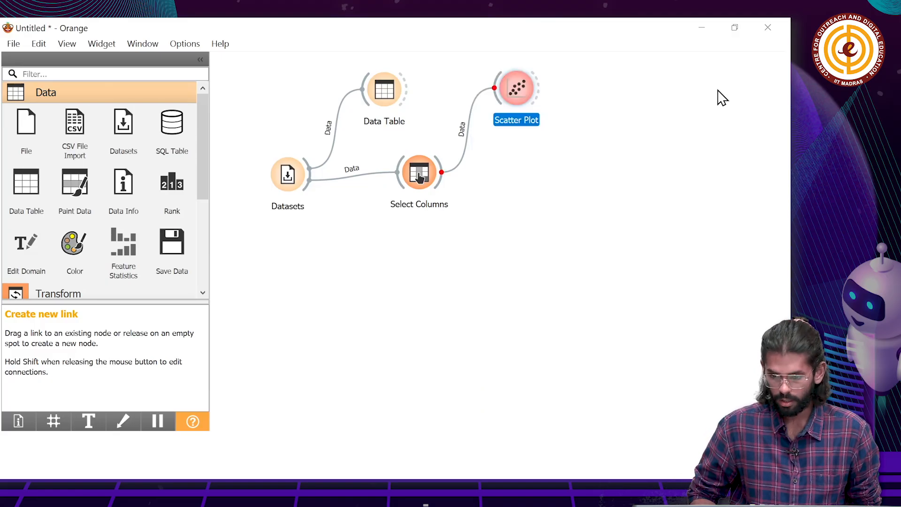
- Open the English–French scatter plot, label its points by Student and reduce the symbol size
double_click(519, 88)
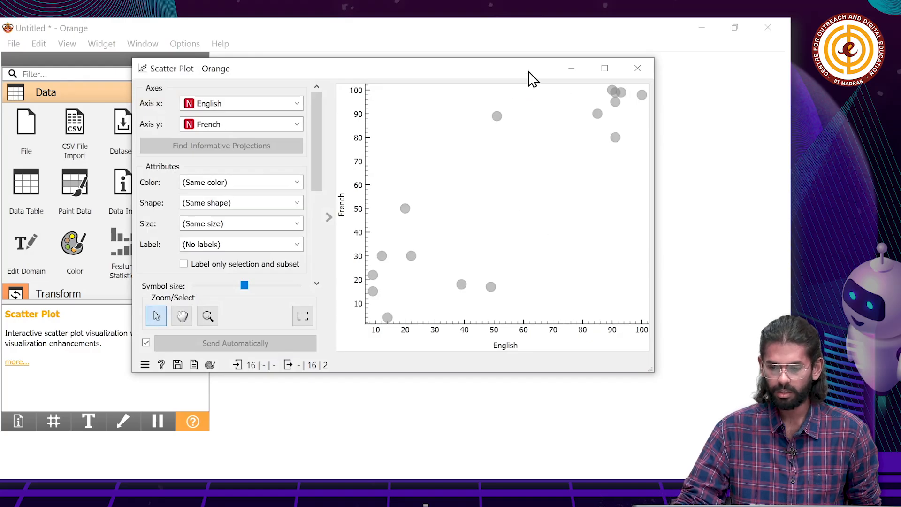
left_click_drag(529, 72, 509, 82)
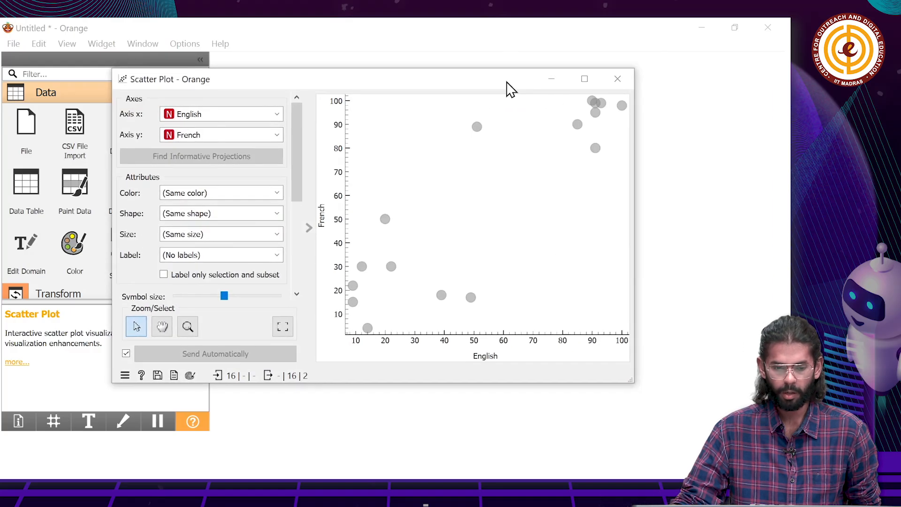
left_click(224, 255)
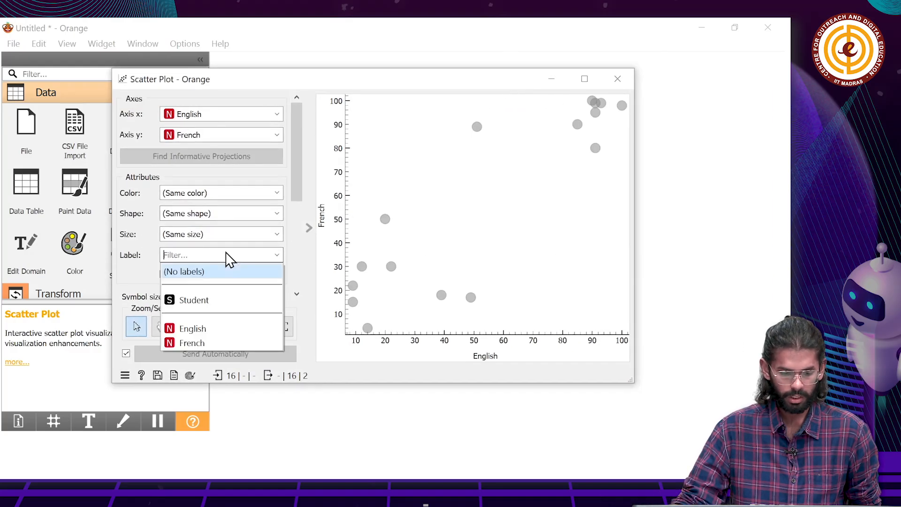
left_click(223, 300)
left_click_drag(223, 296, 193, 302)
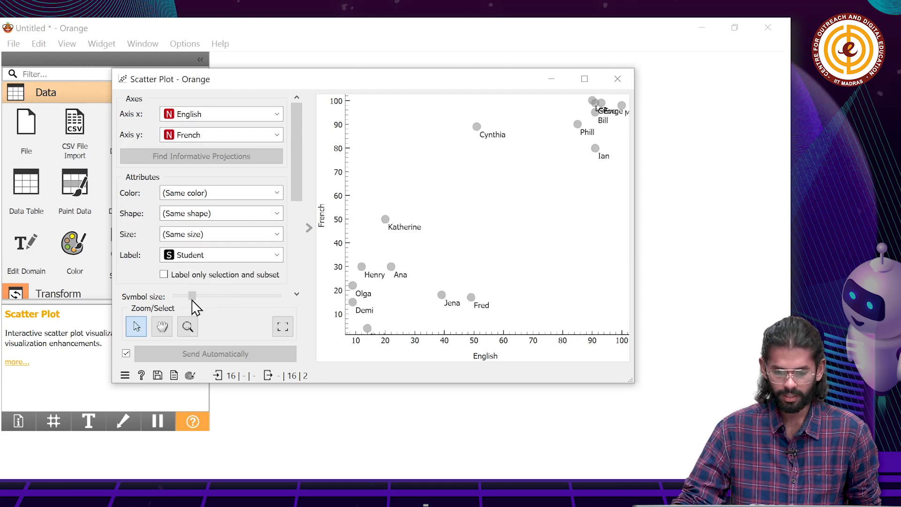
left_click_drag(460, 87, 375, 91)
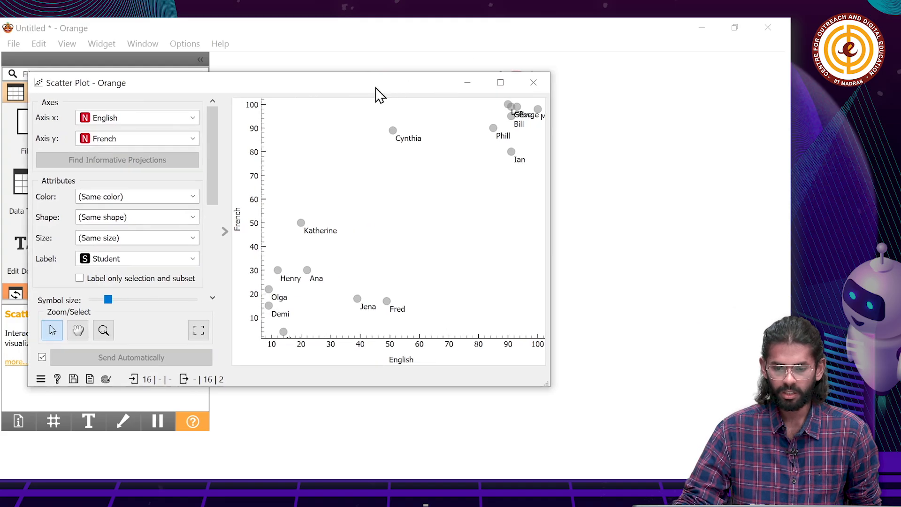
- Examine how the labelled student points spread across the English–French scatter plot, and close the plot
scroll(443, 161, "up", 3)
scroll(444, 161, "down", 2)
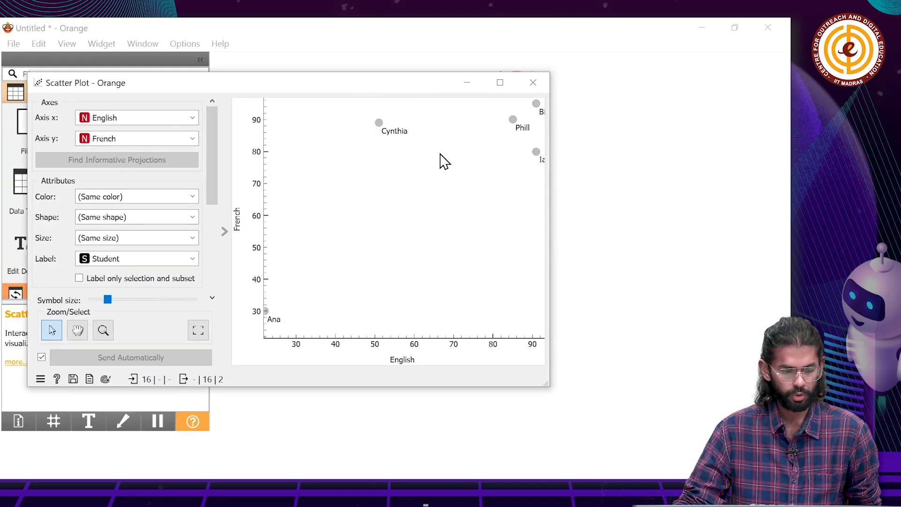
left_click(78, 331)
left_click_drag(382, 267, 441, 216)
scroll(475, 201, "down", 3)
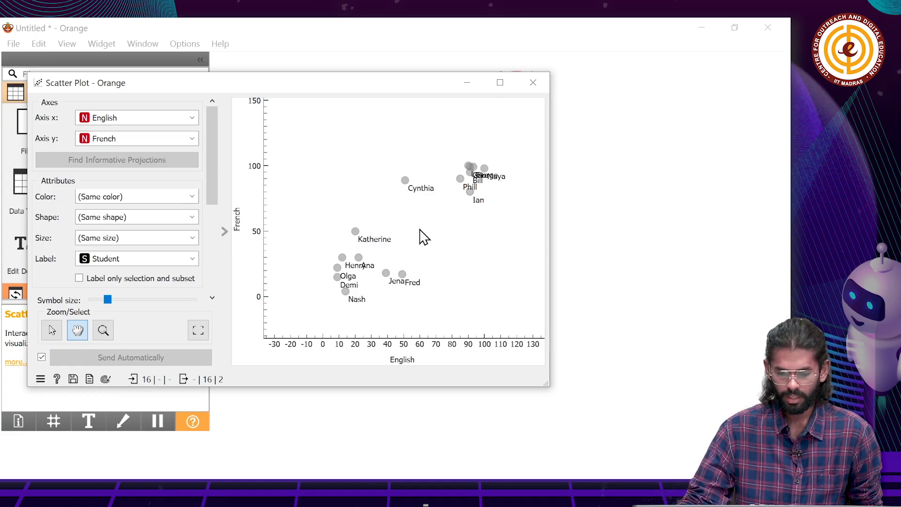
left_click_drag(420, 232, 394, 240)
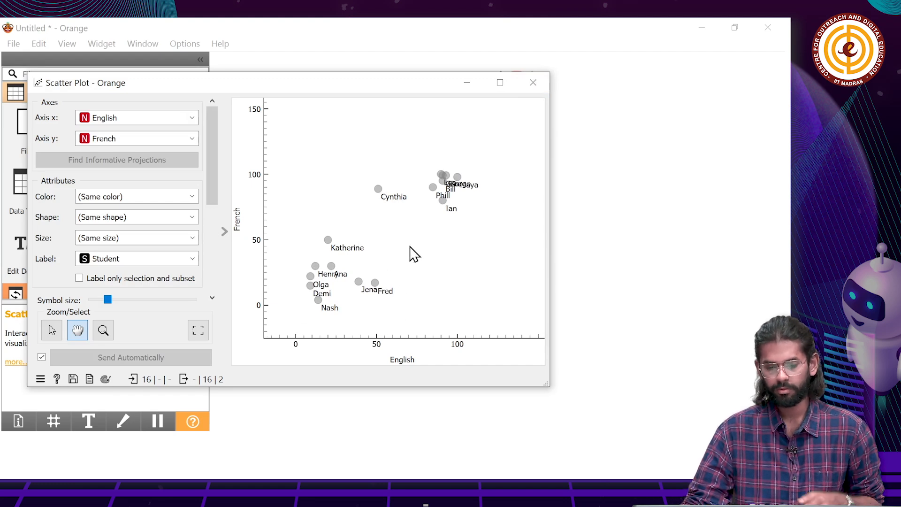
left_click(533, 83)
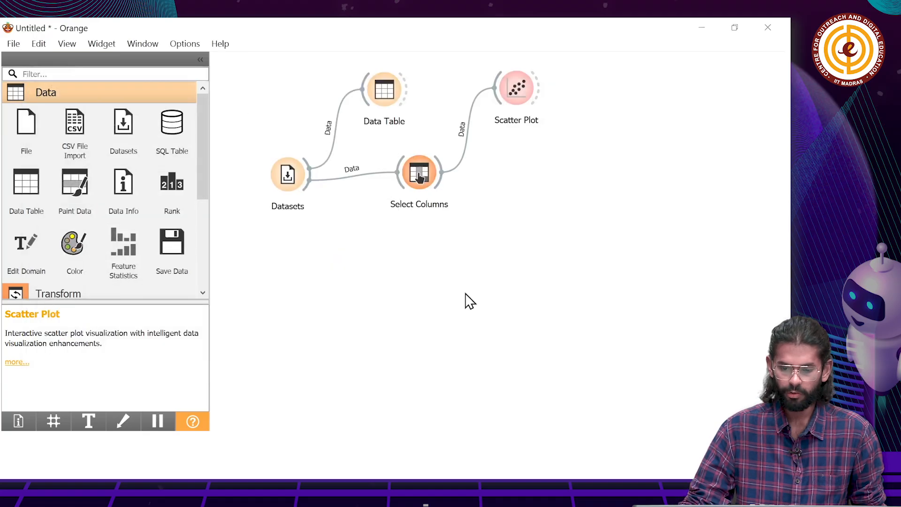
- Collapse the widget toolbox and add a Distances widget linked to the output of Select Columns
left_click(203, 60)
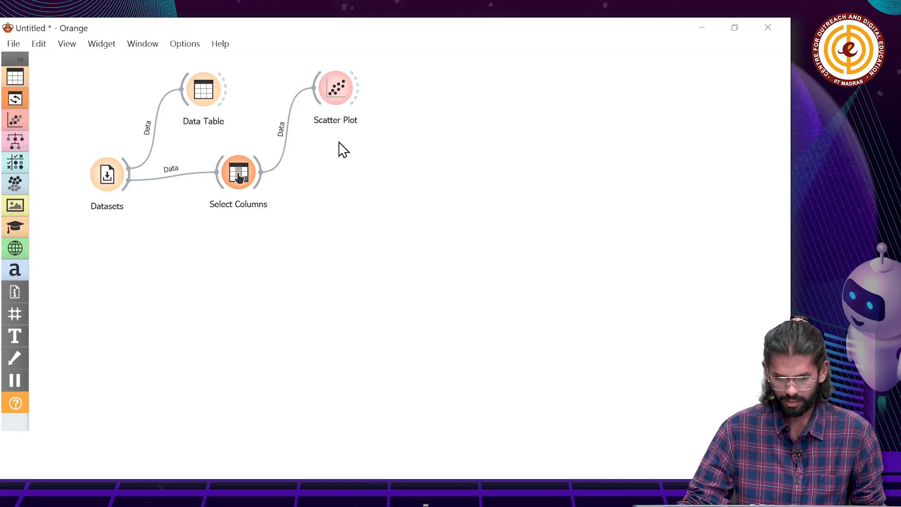
left_click_drag(258, 191, 319, 185)
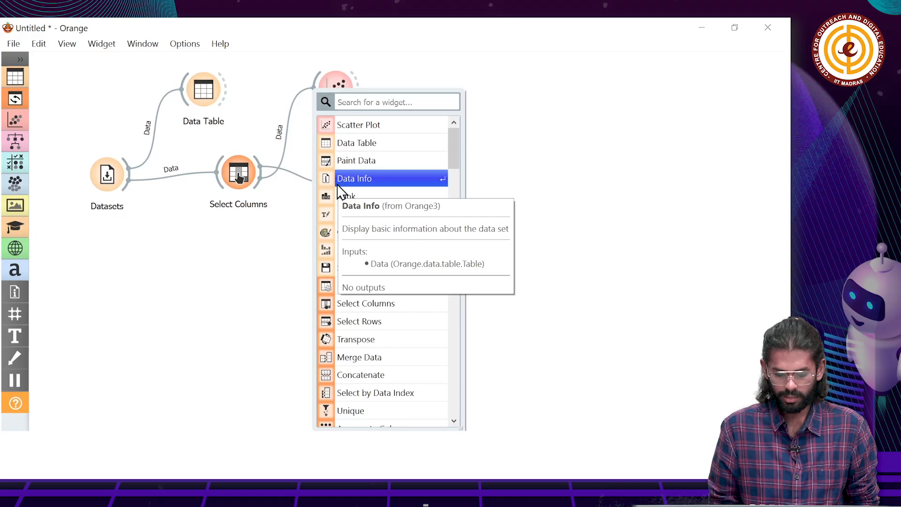
type("dis")
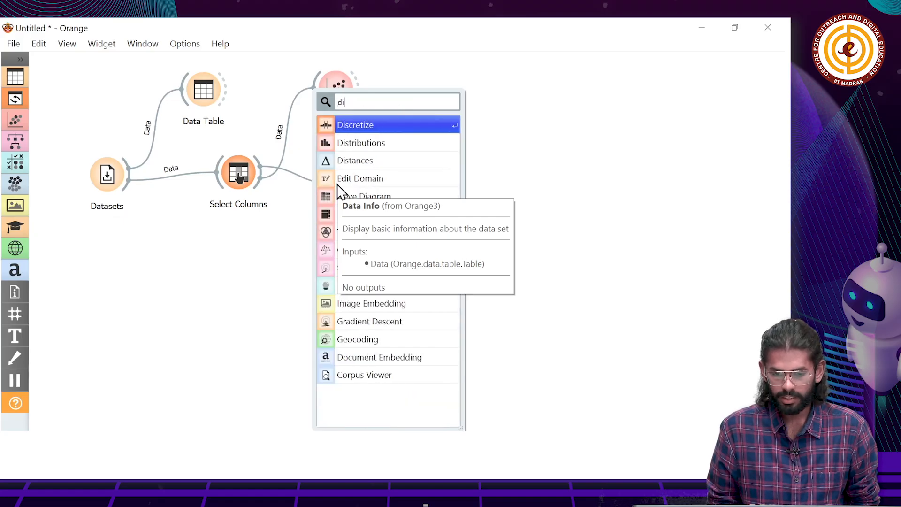
key("Down")
key("Down")
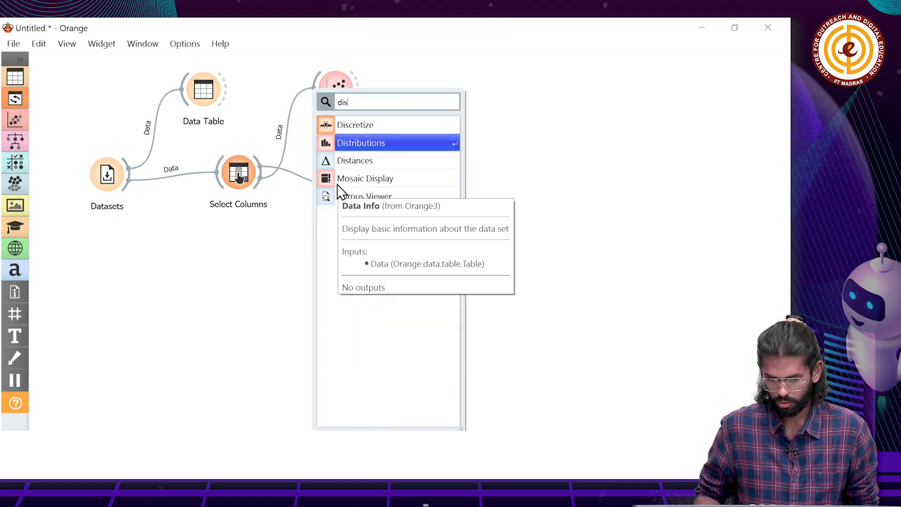
key("Return")
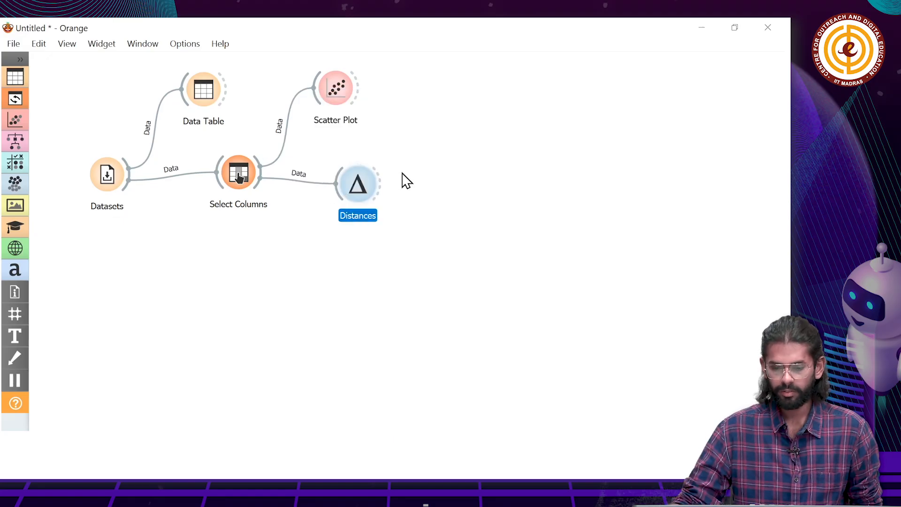
- Set the Distances widget to the non-normalized Euclidean metric and close its settings
double_click(355, 180)
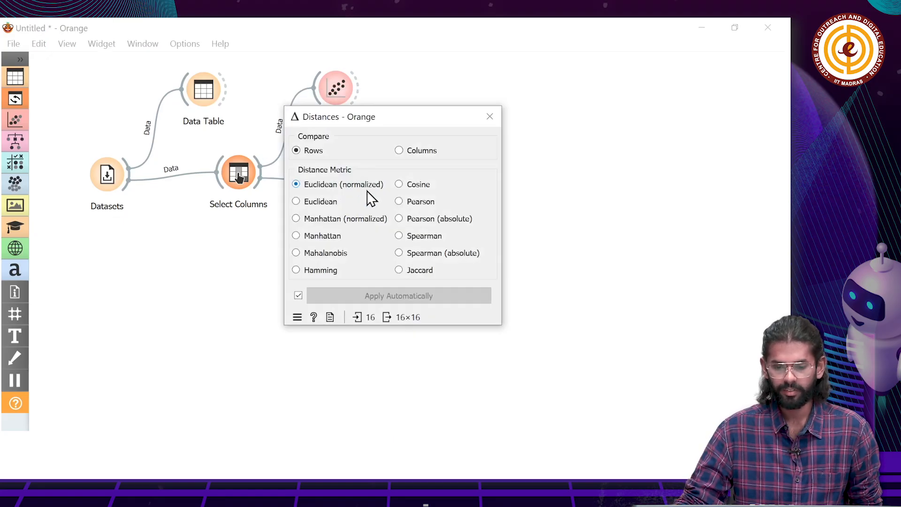
left_click(336, 202)
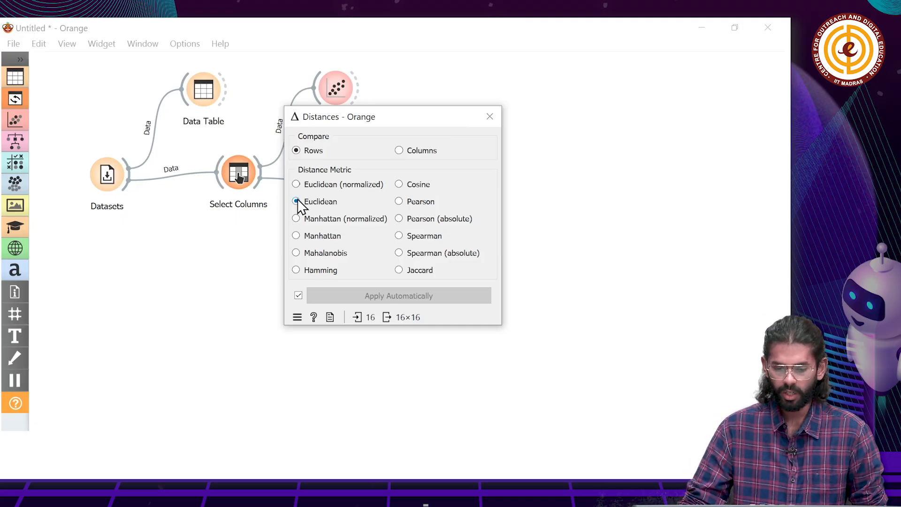
left_click(490, 116)
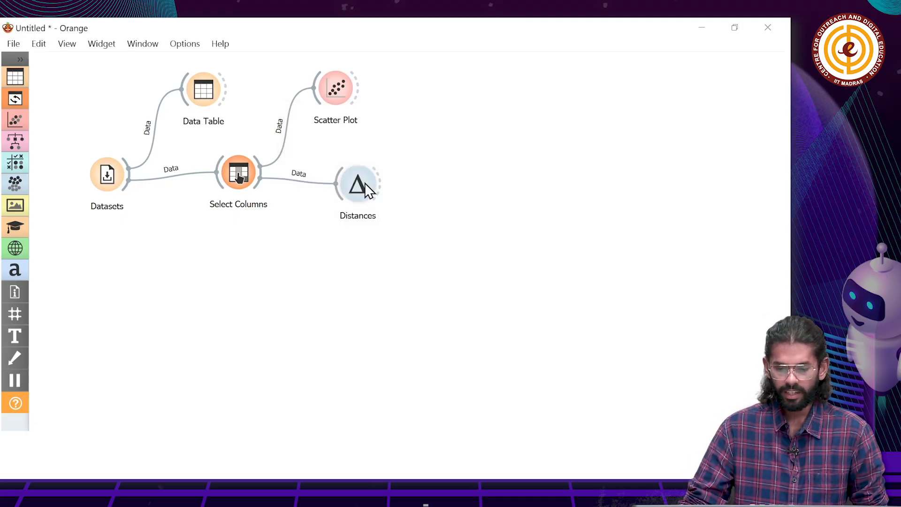
- Add a Distance Matrix widget linked to the output of Distances
left_click_drag(381, 184, 437, 99)
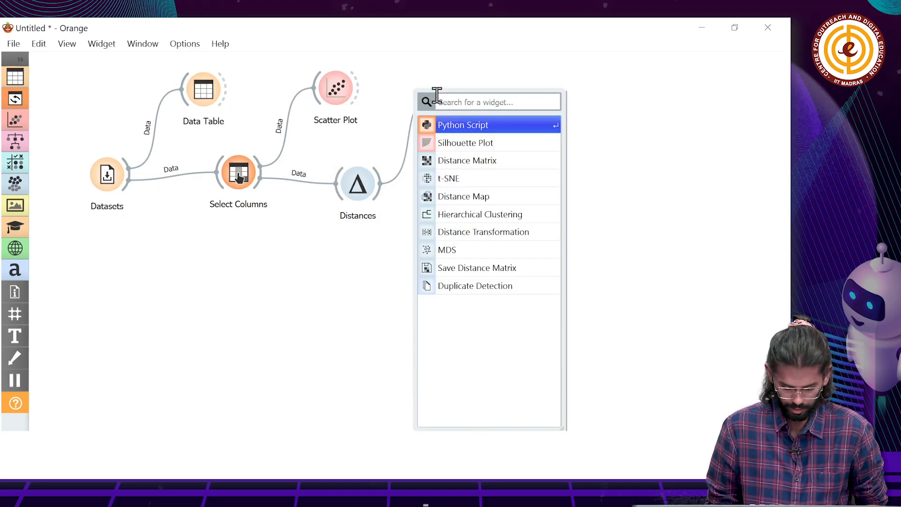
type("dista")
key("Return")
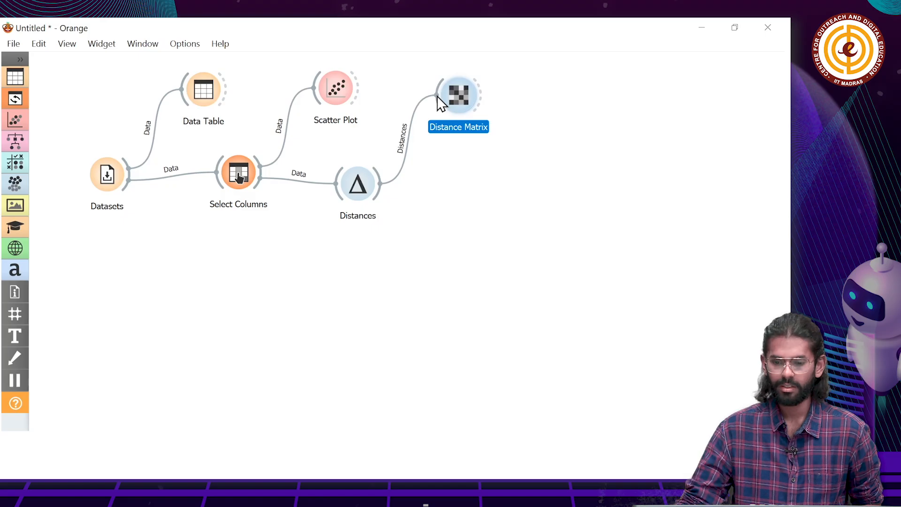
- Open the Distance Matrix and enable displaying widgets on top so its window stays above the workflow
double_click(460, 98)
left_click_drag(276, 70, 422, 97)
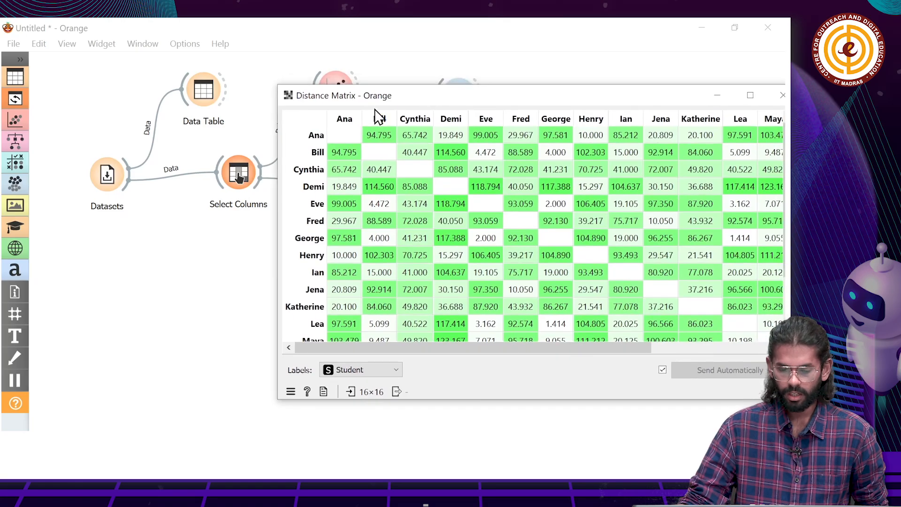
left_click(145, 44)
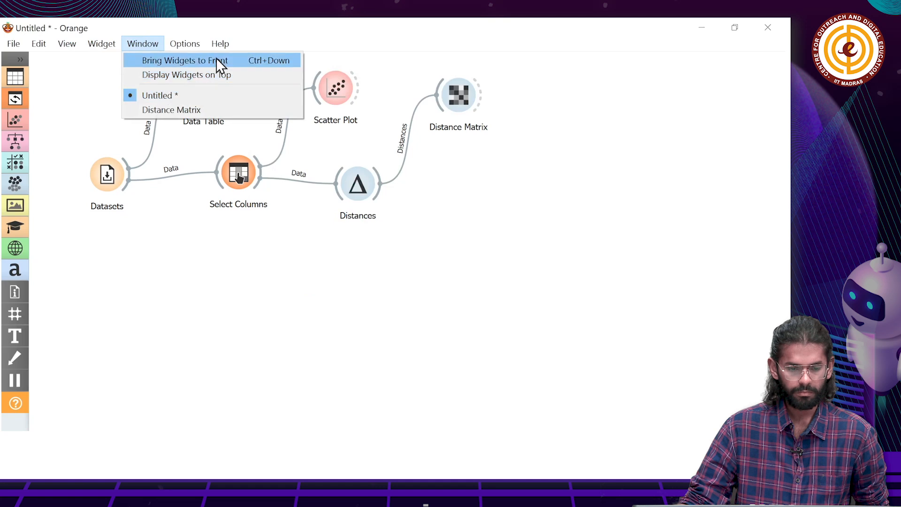
left_click(221, 75)
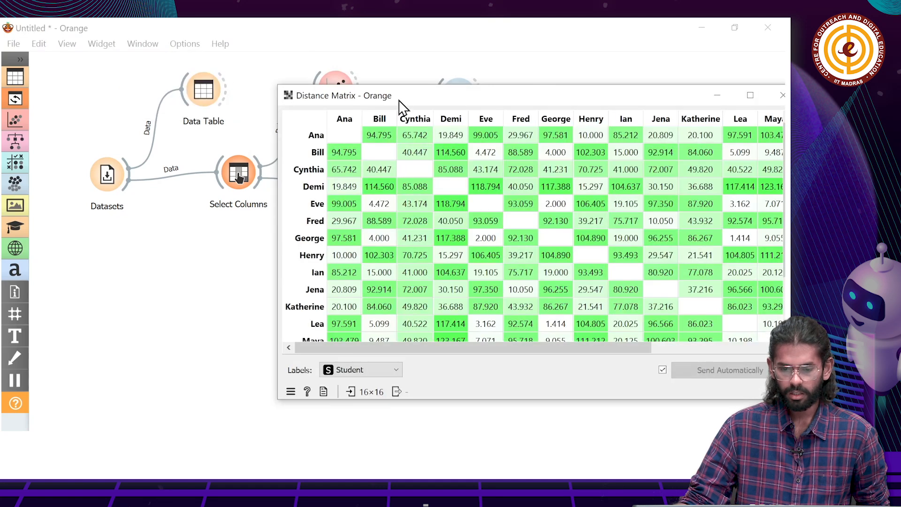
left_click_drag(402, 104, 390, 118)
left_click(142, 44)
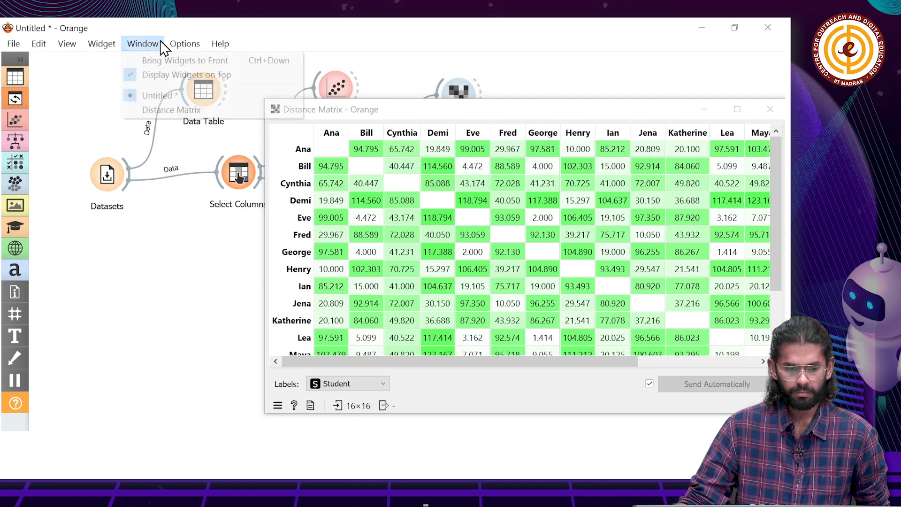
mouse_move(184, 44)
mouse_move(143, 44)
left_click(151, 60)
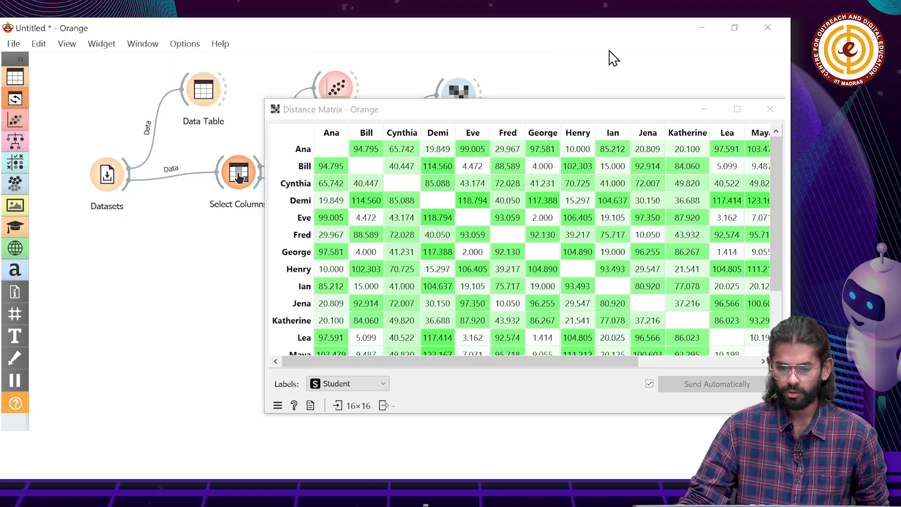
left_click_drag(593, 115, 595, 127)
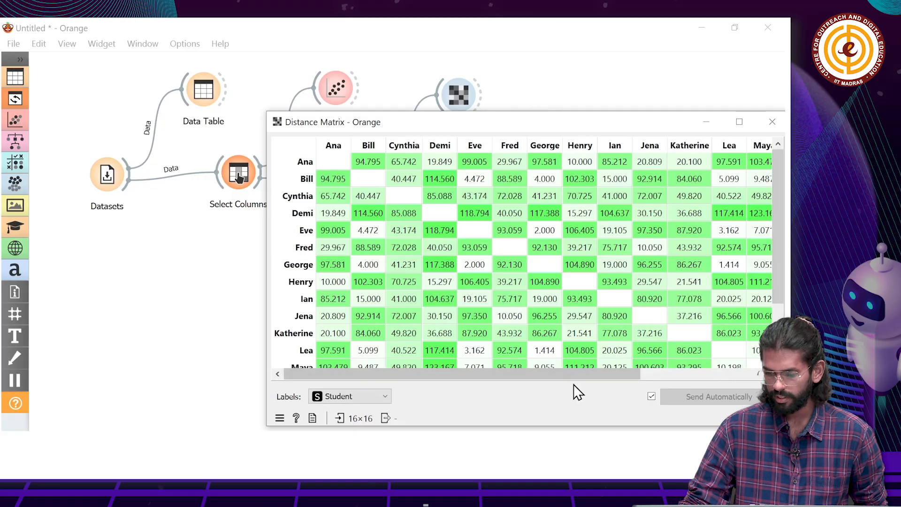
- Select the 4.000 distance in the second student's column of the distance matrix
left_click(575, 367)
left_click_drag(575, 373, 520, 371)
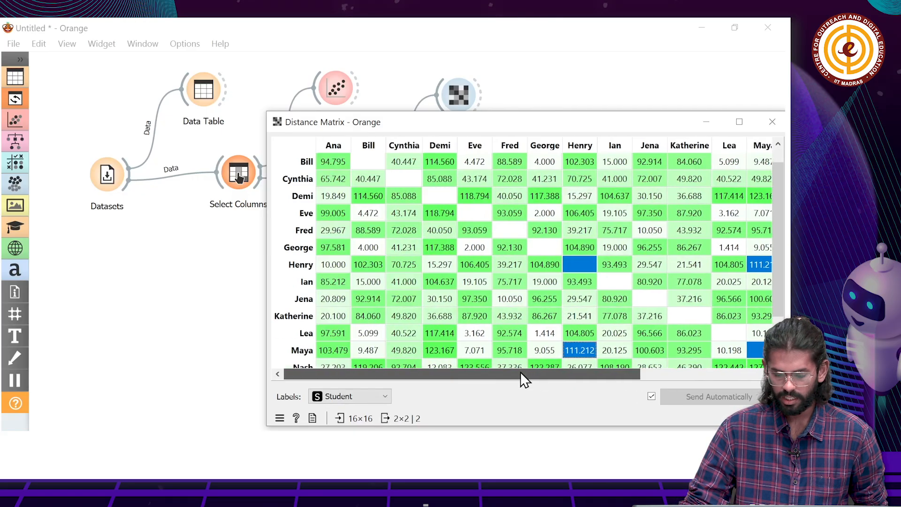
left_click(364, 247)
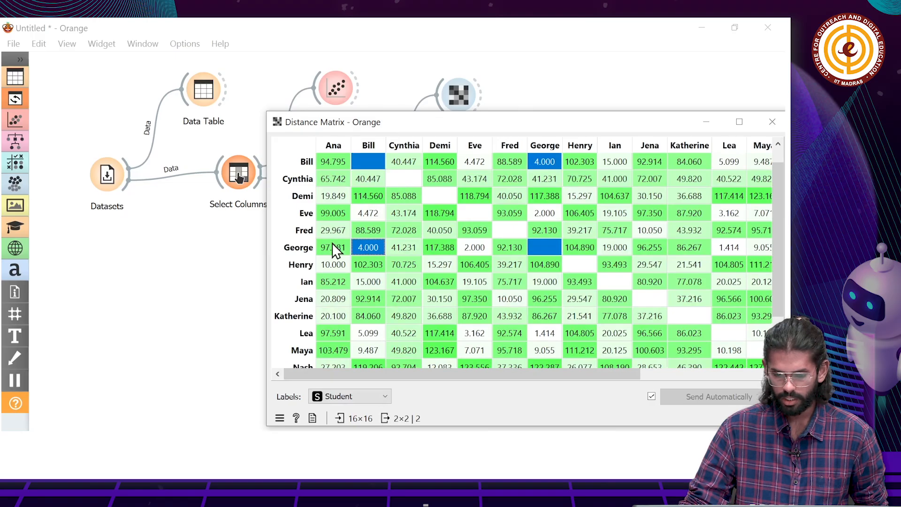
- Reopen the scatter plot, inspect the English and French grades of the selected pair in the high-scoring cluster, and close it
left_click_drag(520, 117, 530, 121)
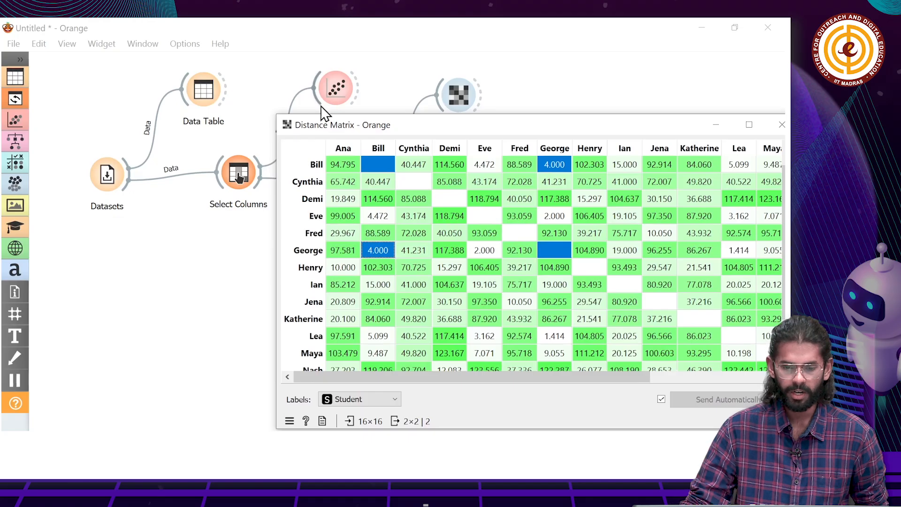
left_click_drag(327, 133, 333, 136)
double_click(329, 86)
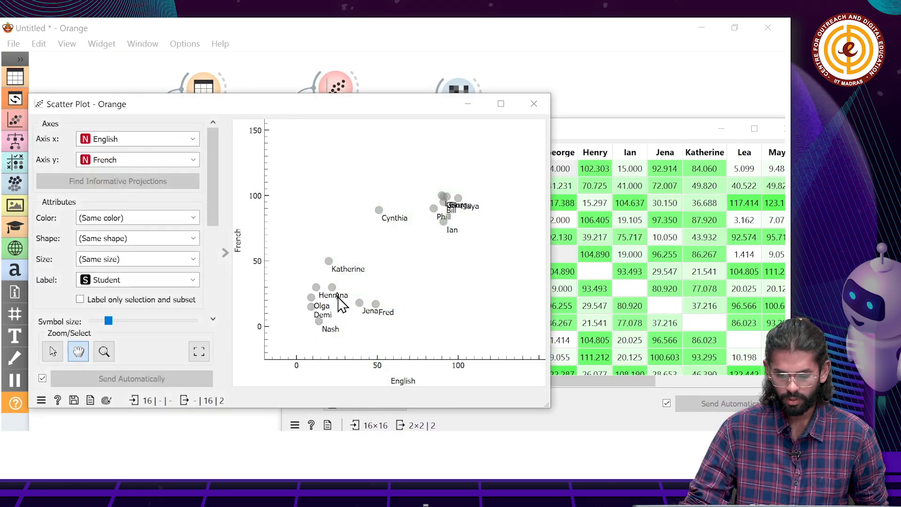
scroll(481, 208, "up", 10)
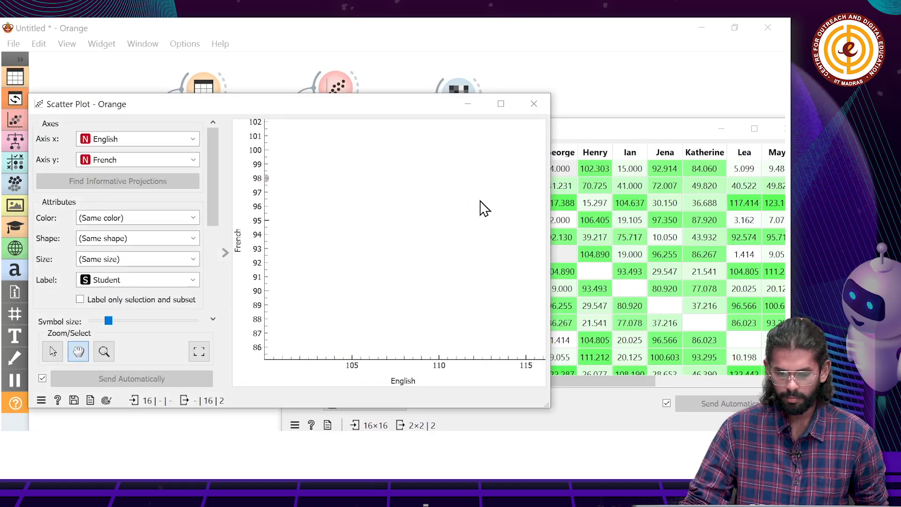
scroll(403, 260, "down", 2)
left_click_drag(417, 267, 506, 284)
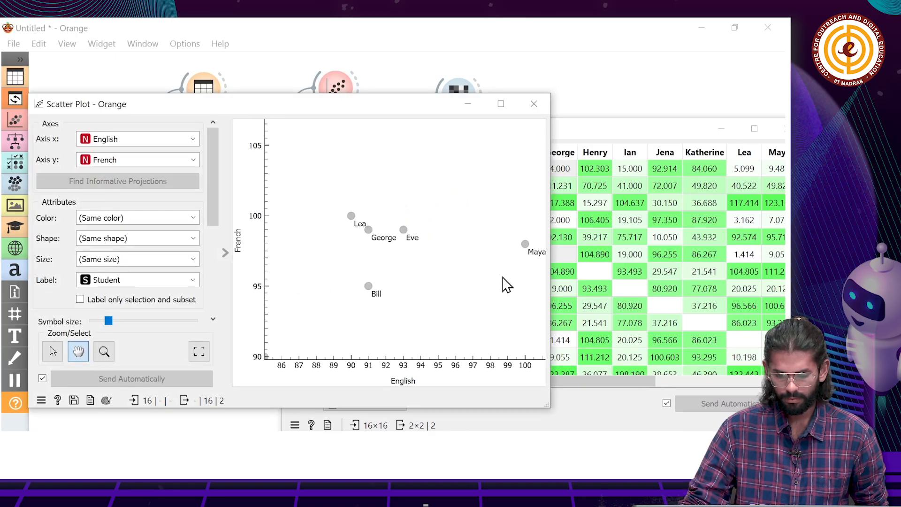
scroll(346, 272, "up", 2)
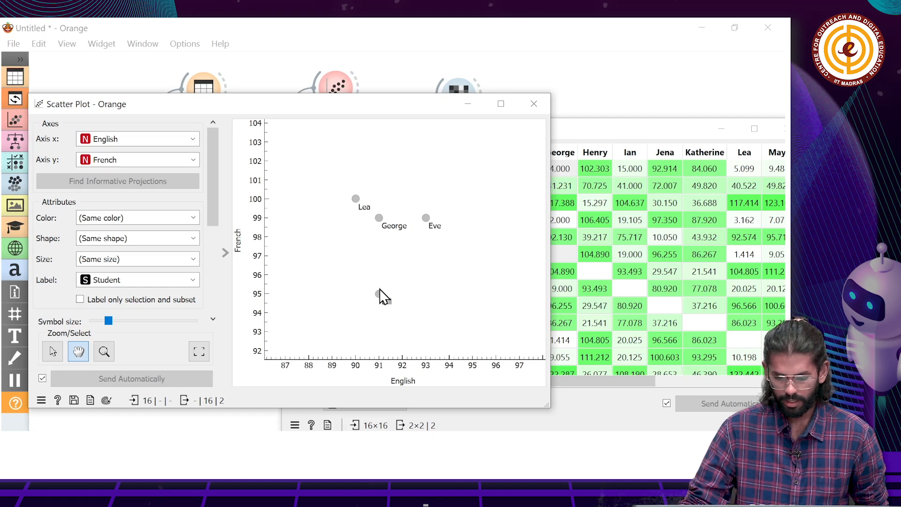
mouse_move(380, 295)
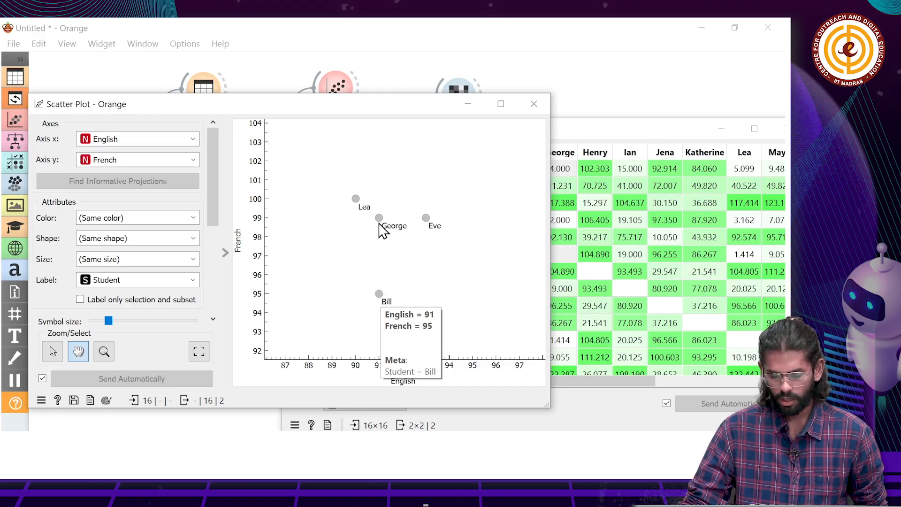
mouse_move(380, 221)
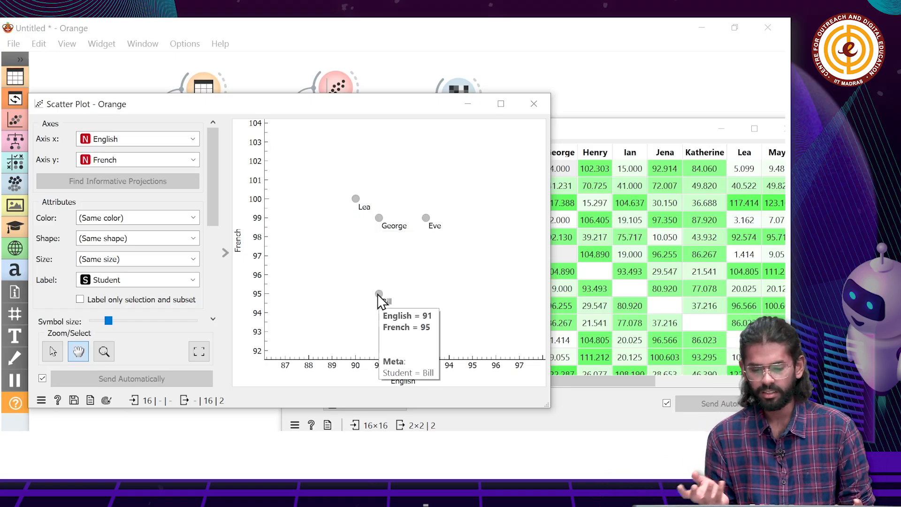
left_click(542, 101)
- Select the 93.059 distance in the fifth student's column, review the remaining matrix rows, and close the Distance Matrix
left_click(390, 256)
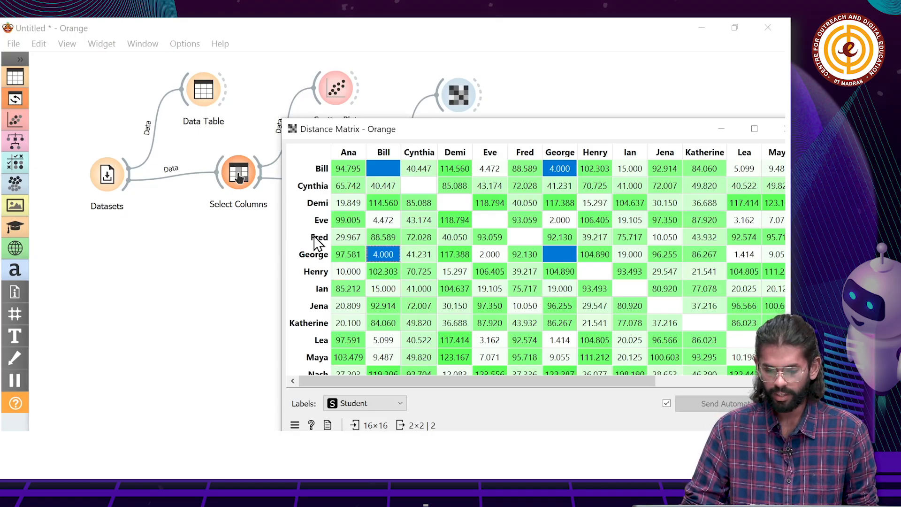
left_click(490, 236)
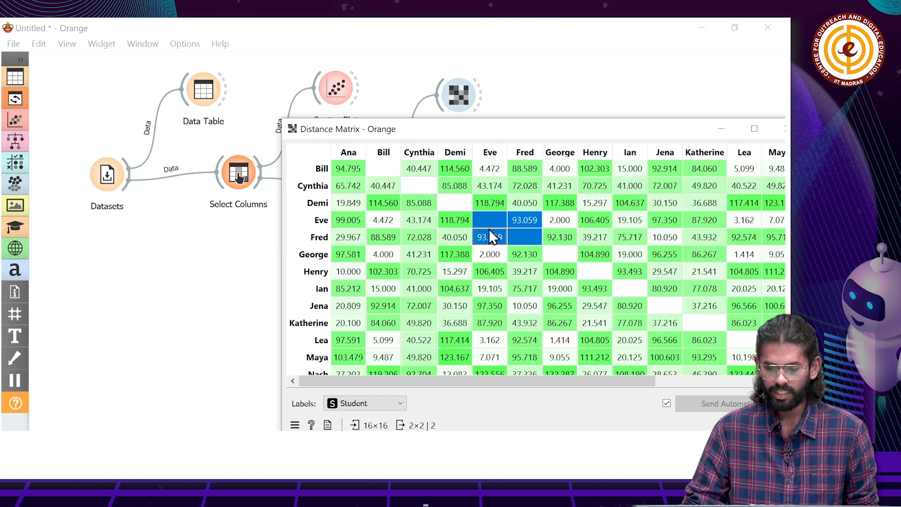
left_click_drag(529, 130, 416, 115)
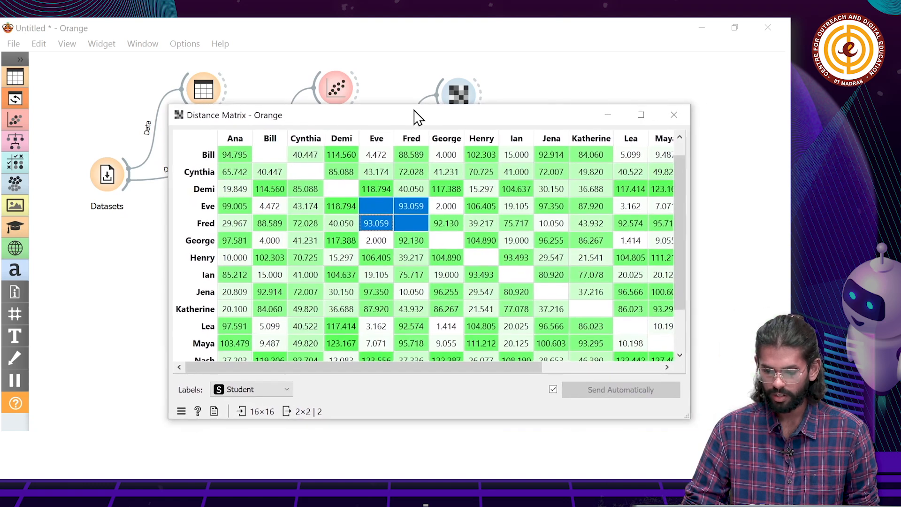
scroll(556, 241, "down", 1)
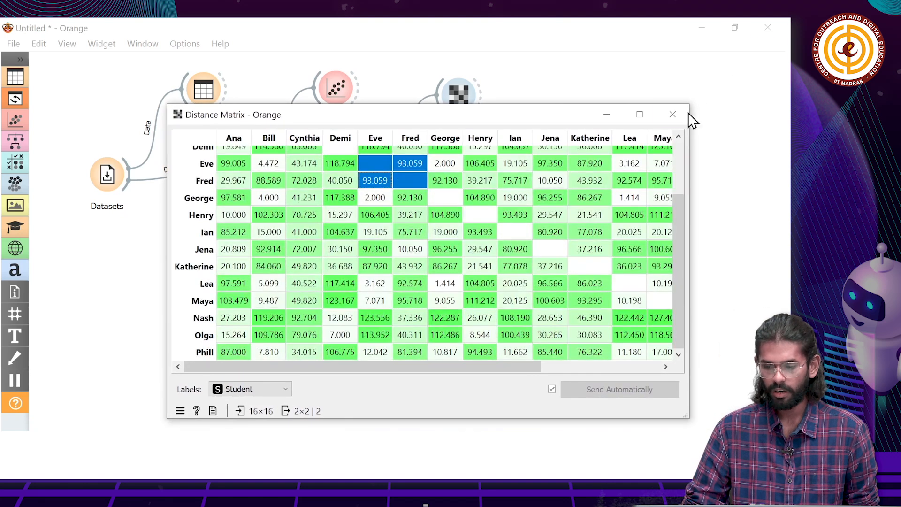
left_click(673, 115)
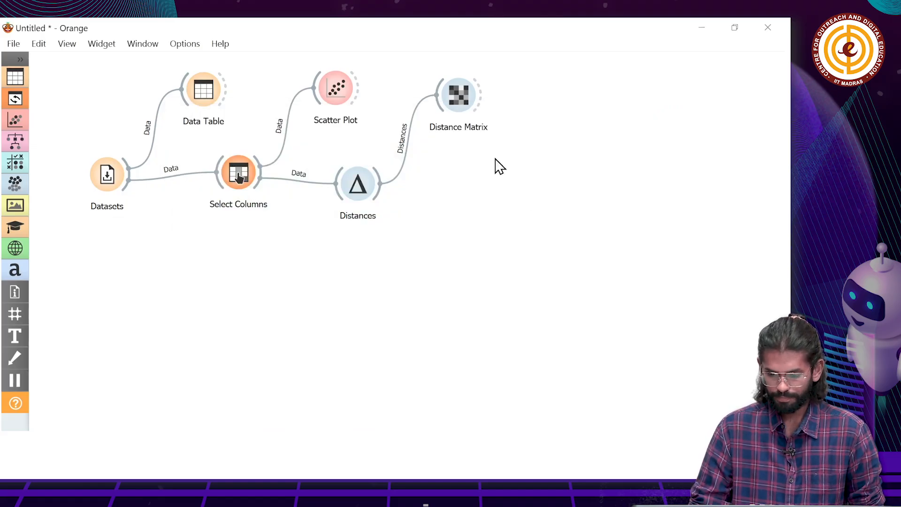
- Add a Hierarchical Clustering widget fed by Distances and open it
left_click_drag(376, 199, 449, 211)
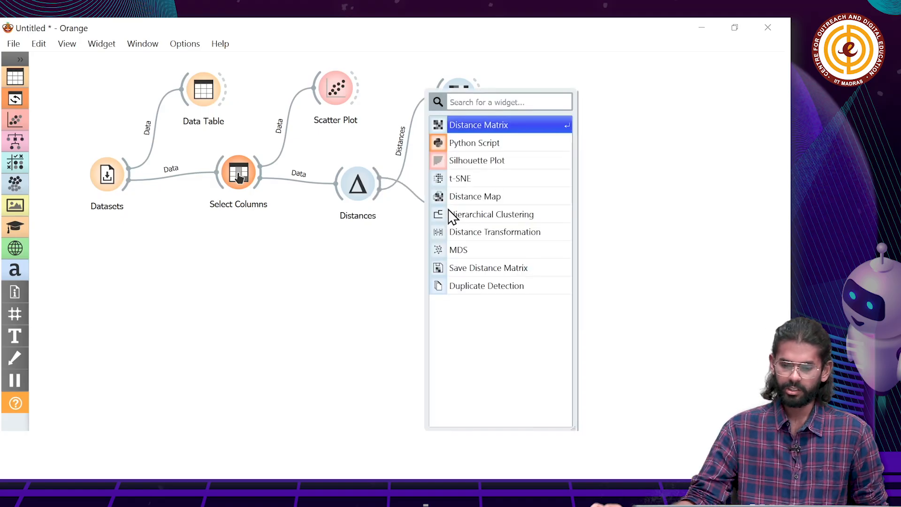
left_click(491, 215)
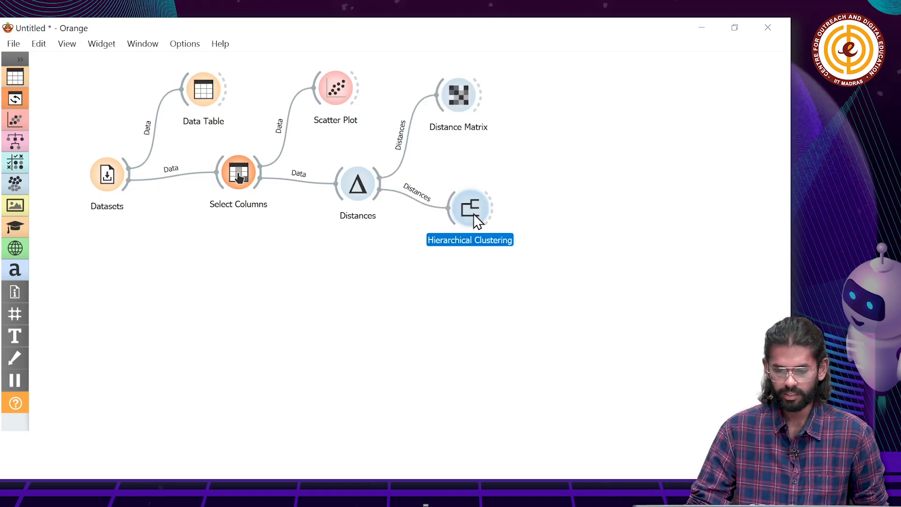
double_click(475, 217)
- Try the Single and Average linkages on the student dendrogram, and return the linkage to Ward
left_click(200, 104)
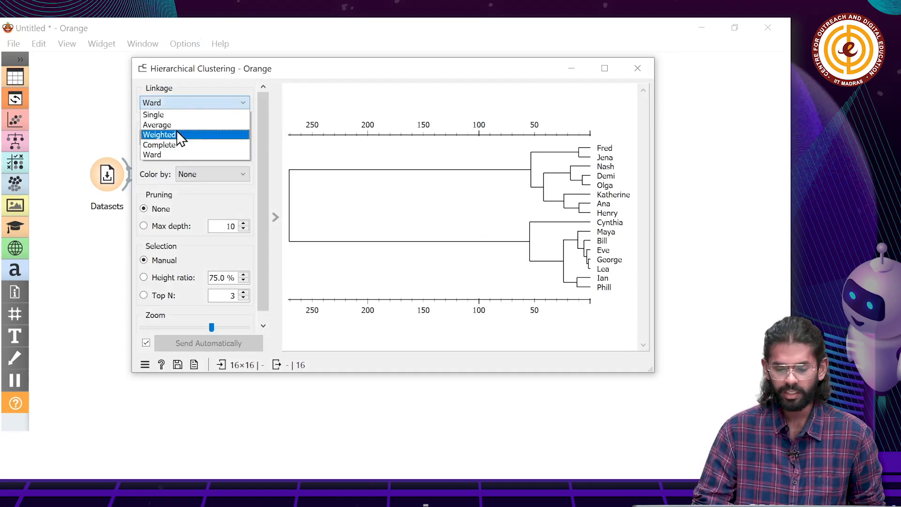
left_click(188, 114)
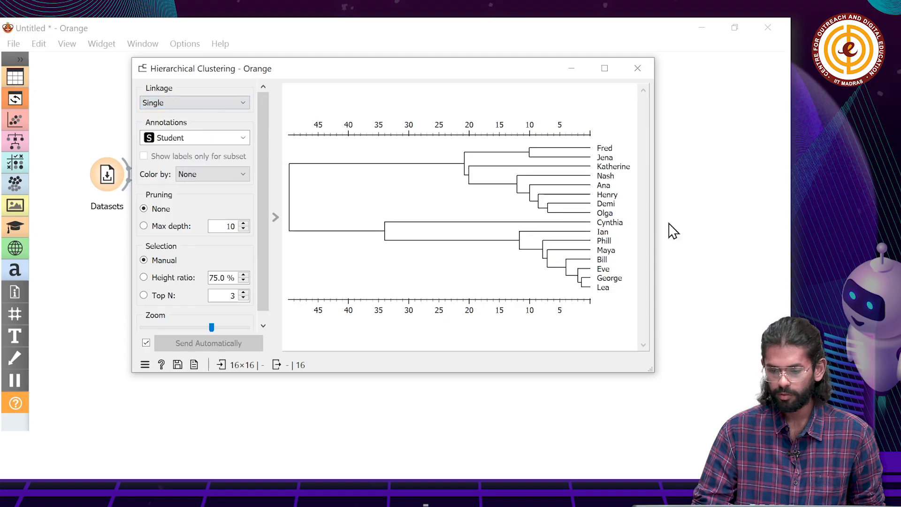
left_click(205, 105)
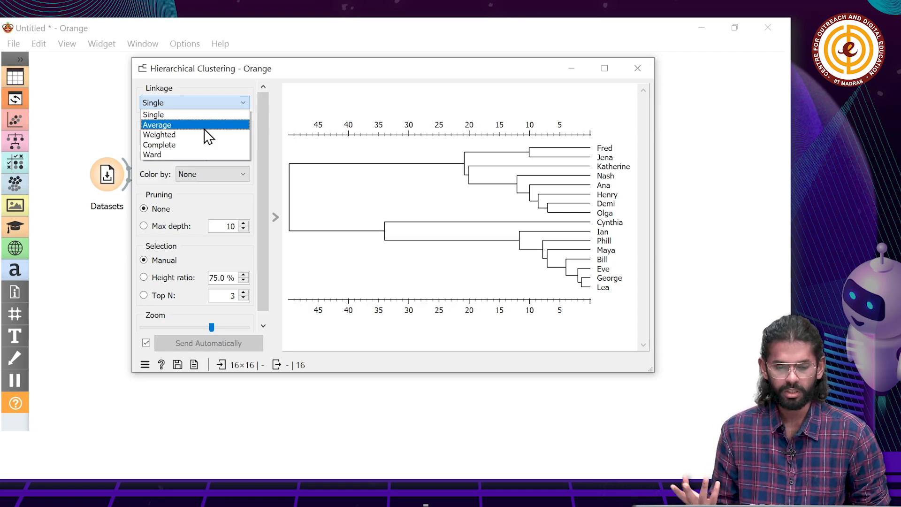
left_click(204, 128)
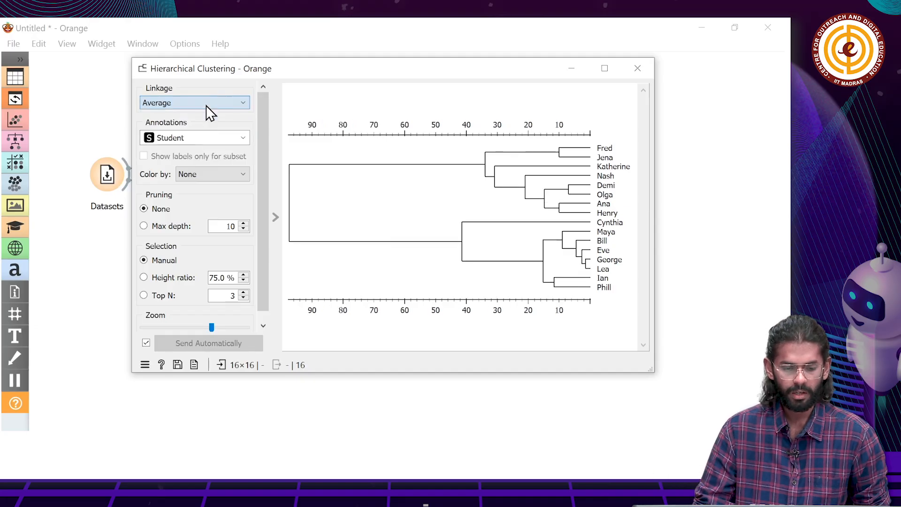
left_click(215, 105)
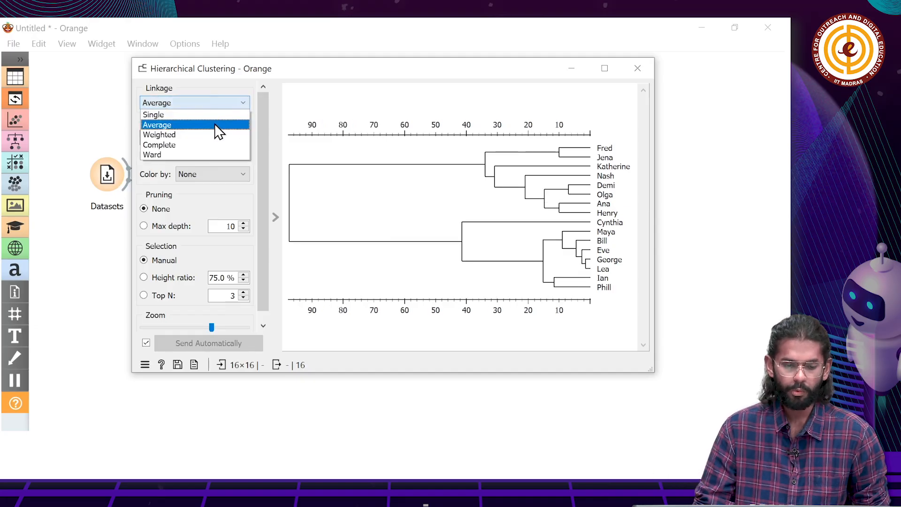
left_click(211, 156)
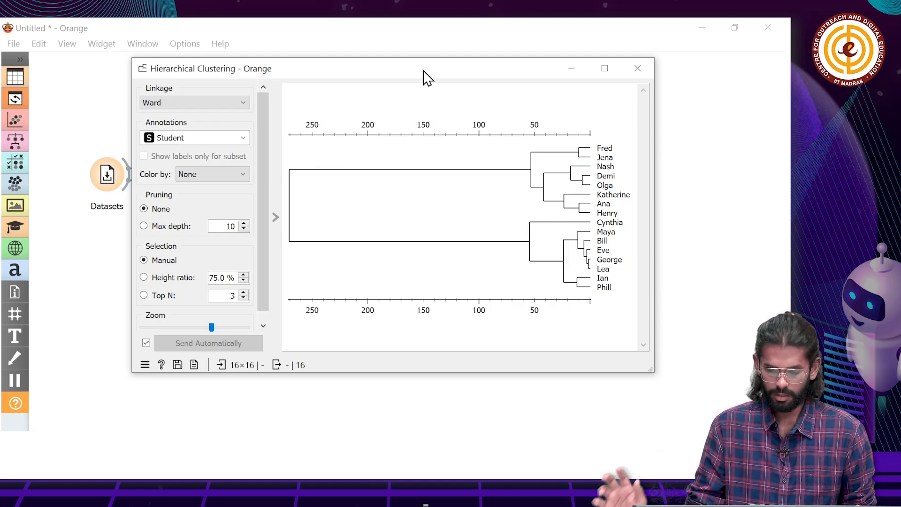
- Cut the dendrogram into two clusters at a height ratio of 26.4 %, and close Hierarchical Clustering
left_click_drag(424, 71, 221, 81)
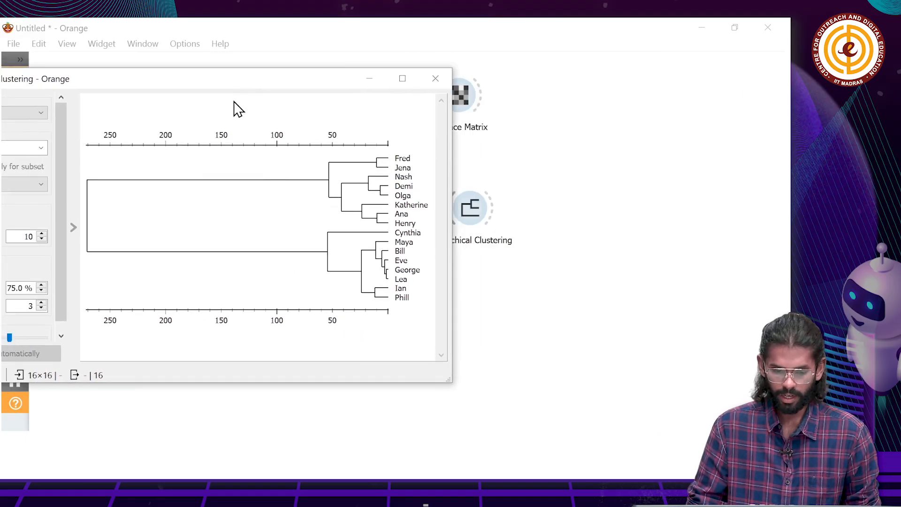
left_click(356, 140)
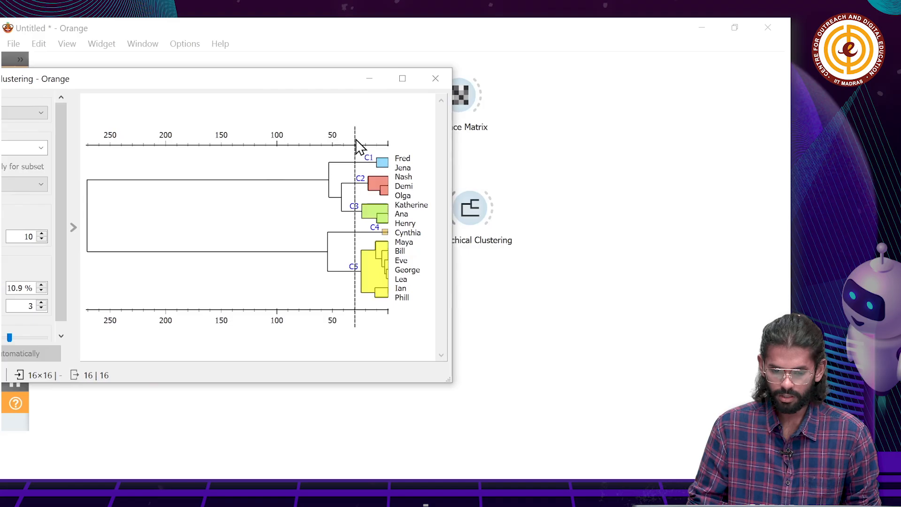
left_click_drag(355, 140, 336, 133)
left_click_drag(321, 138, 314, 138)
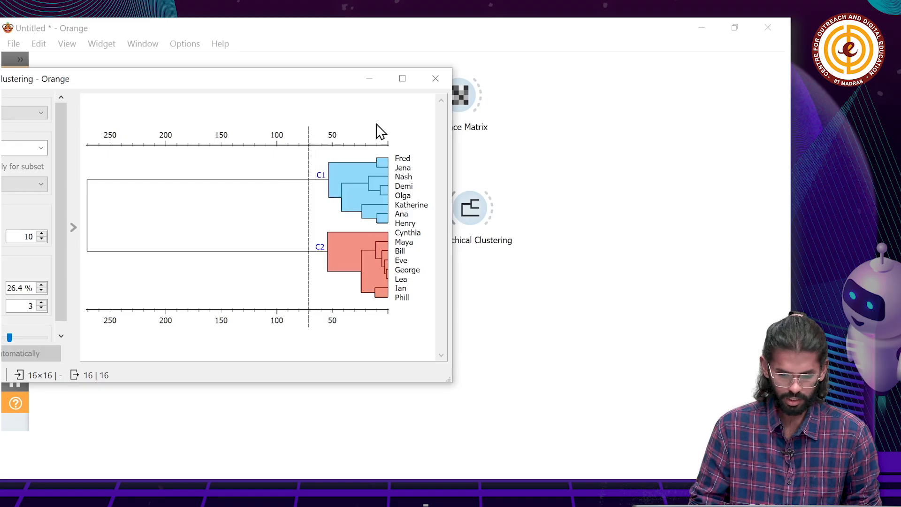
left_click(441, 78)
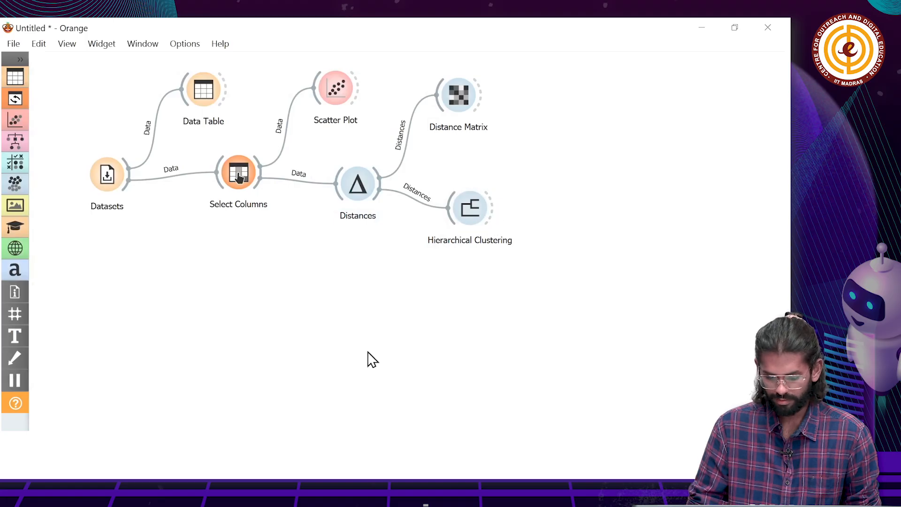
- Add a Data Table widget fed by Hierarchical Clustering's selected data and open it
left_click_drag(491, 221, 567, 256)
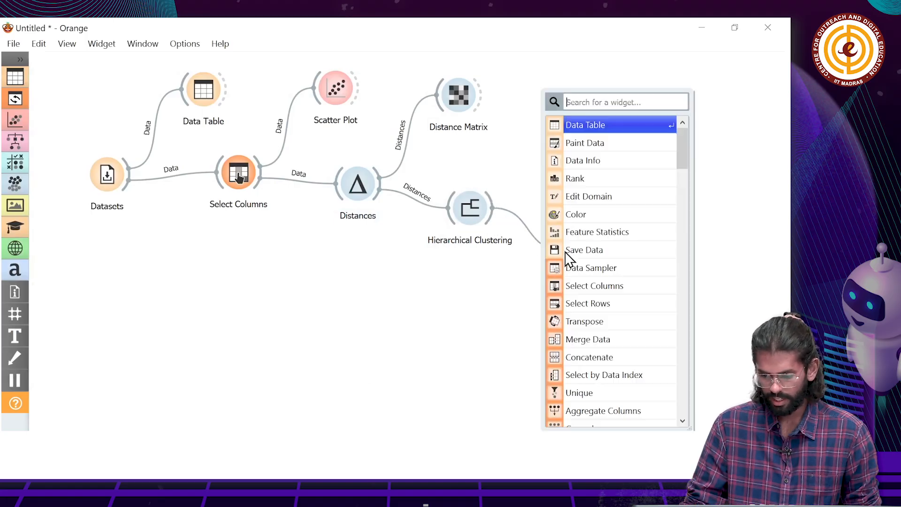
left_click(586, 124)
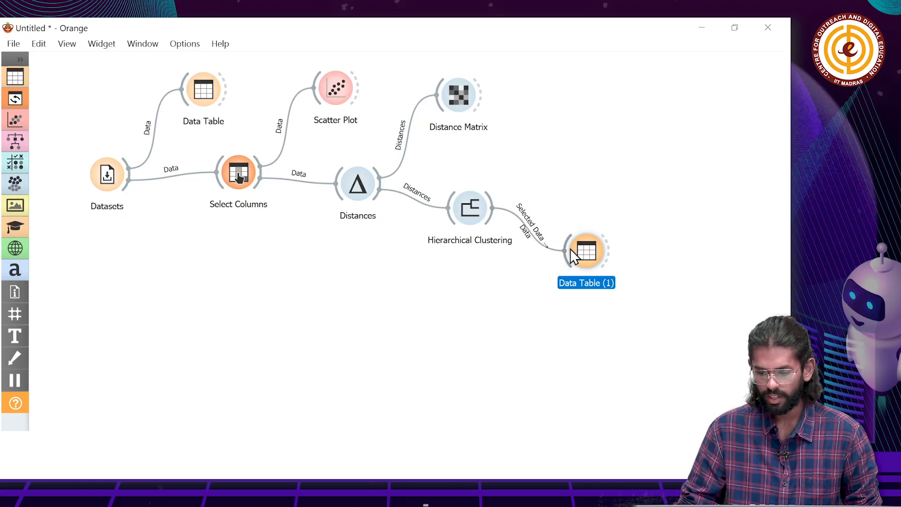
double_click(585, 250)
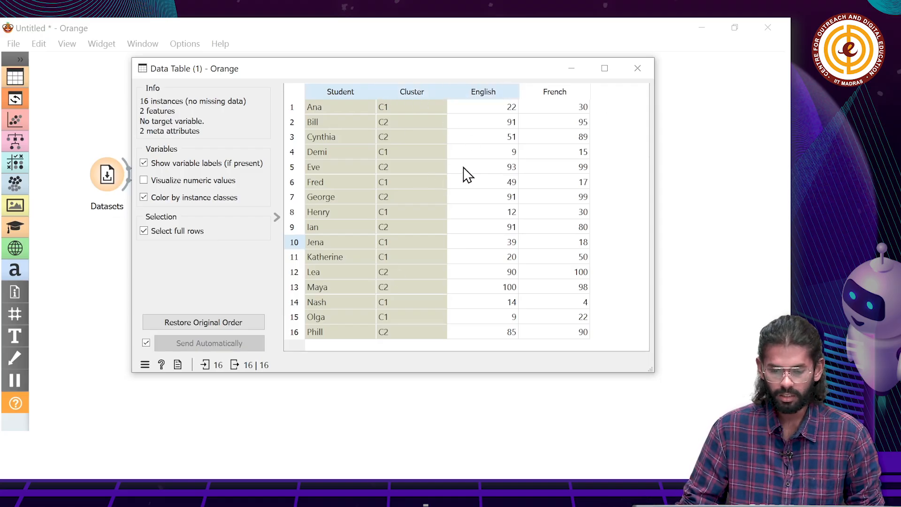
- Reopen Hierarchical Clustering and arrange it side by side with the clustered data table
left_click_drag(426, 74, 564, 86)
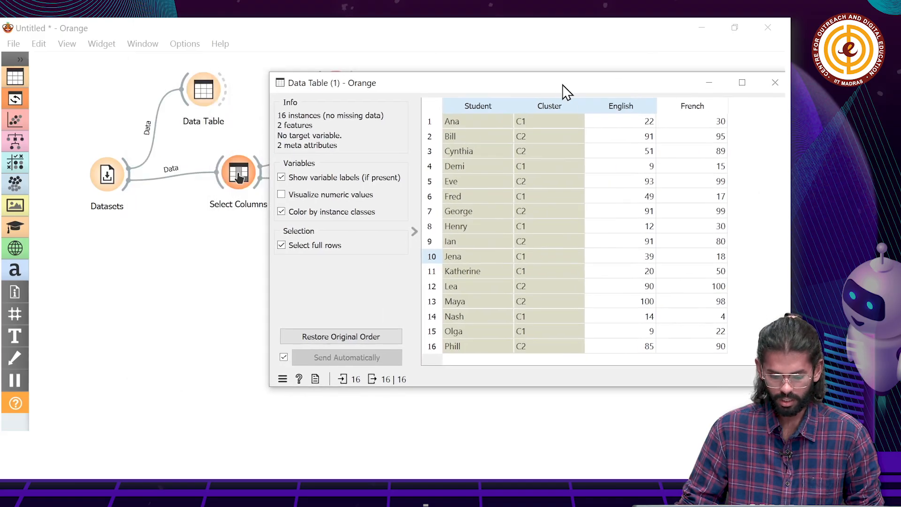
mouse_move(330, 502)
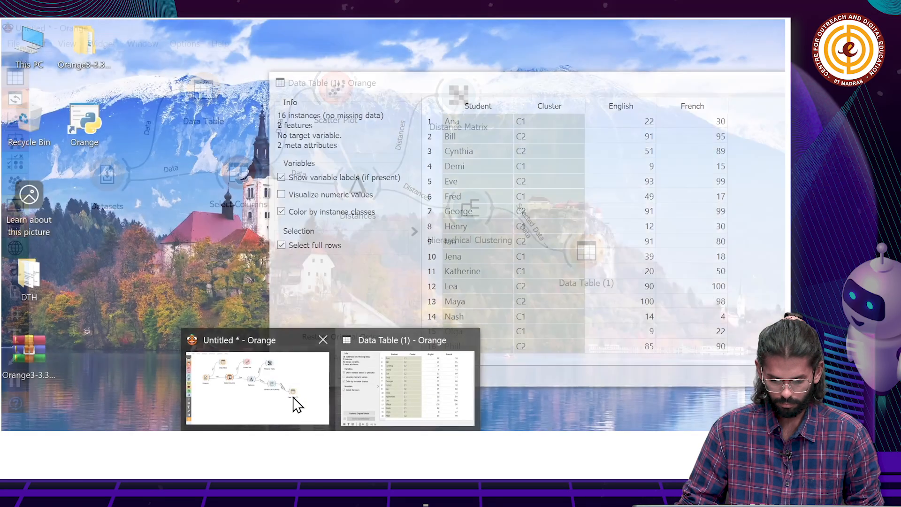
left_click(295, 399)
left_click_drag(487, 84, 1, 188)
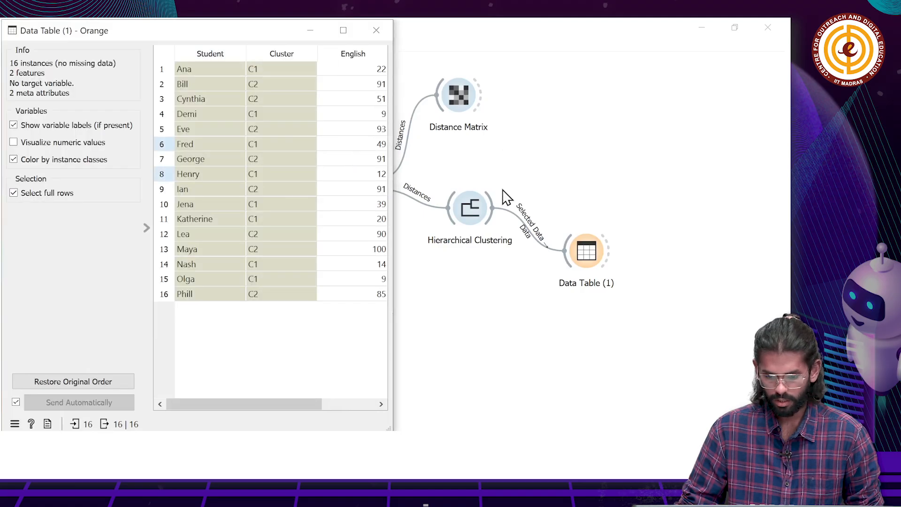
double_click(474, 205)
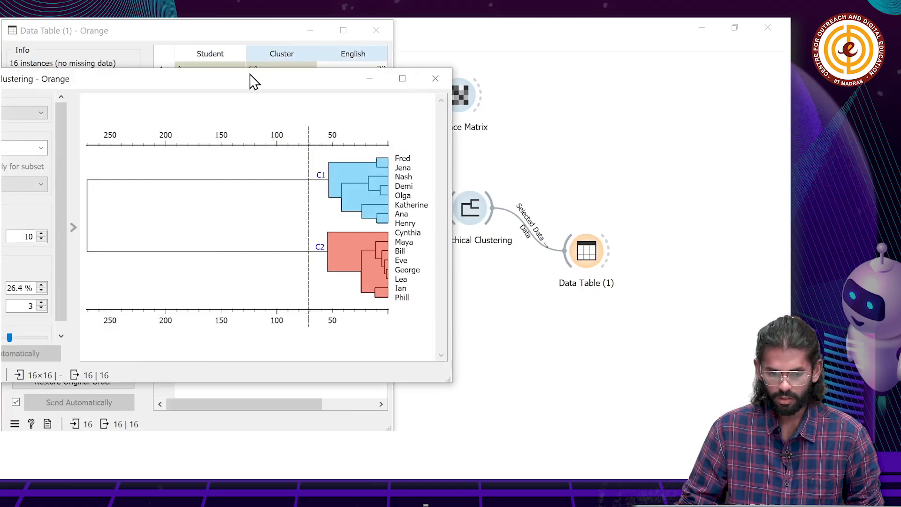
left_click_drag(255, 80, 660, 65)
left_click_drag(779, 61, 780, 62)
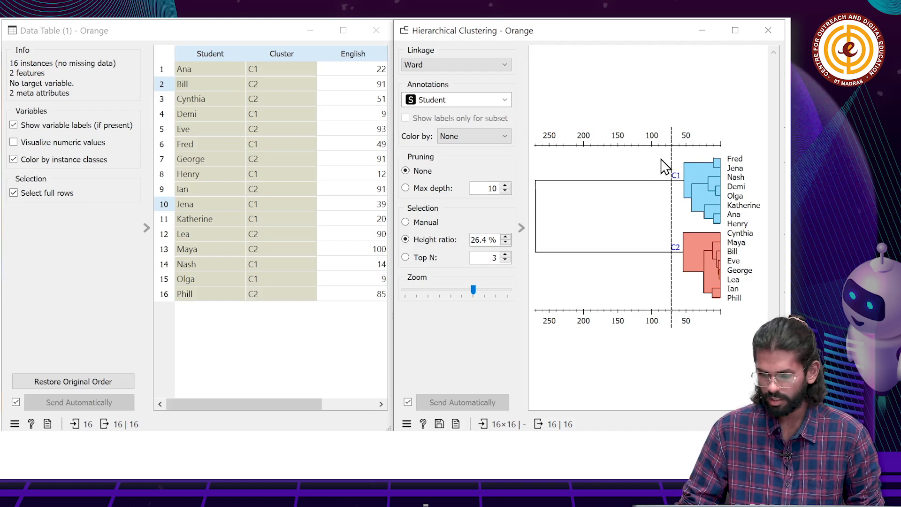
- Move the dendrogram cutoff to a height ratio of 13.1 % and check the students' cluster assignments in the data table
left_click_drag(671, 145, 698, 145)
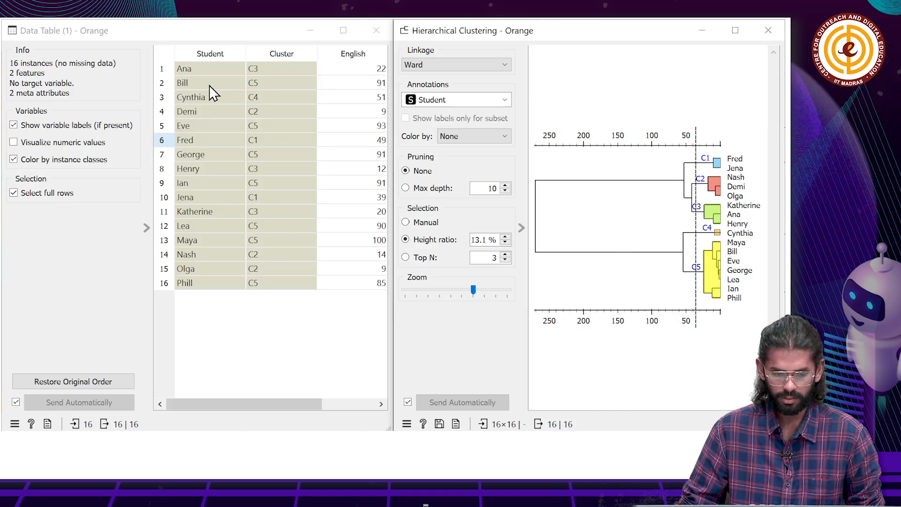
left_click(168, 96)
left_click(263, 352)
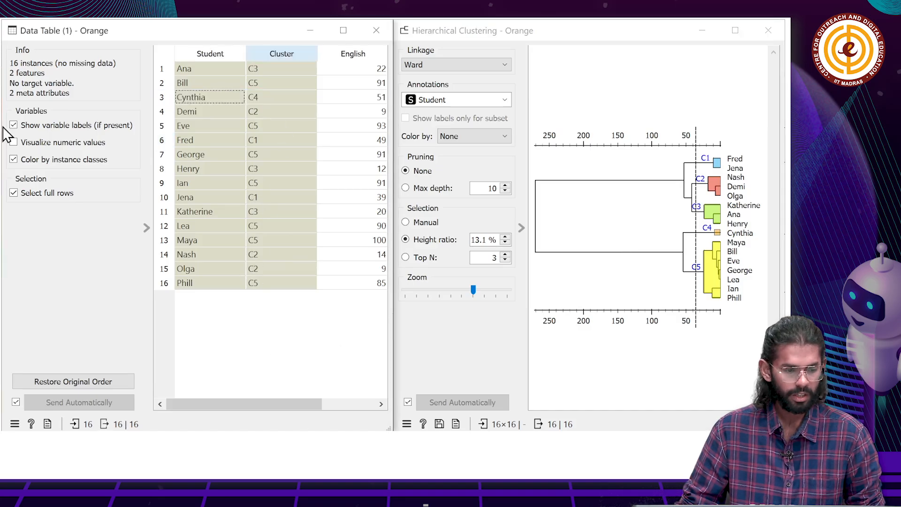
left_click(509, 38)
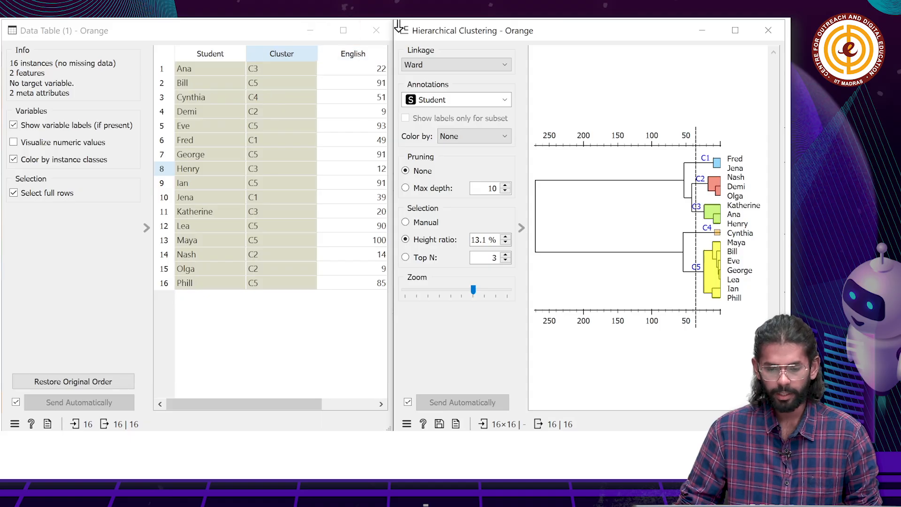
- Close the clustered data table, and add and open a Scatter Plot fed by Hierarchical Clustering's selected data
left_click(376, 31)
left_click_drag(518, 32, 130, 37)
left_click_drag(491, 197, 565, 149)
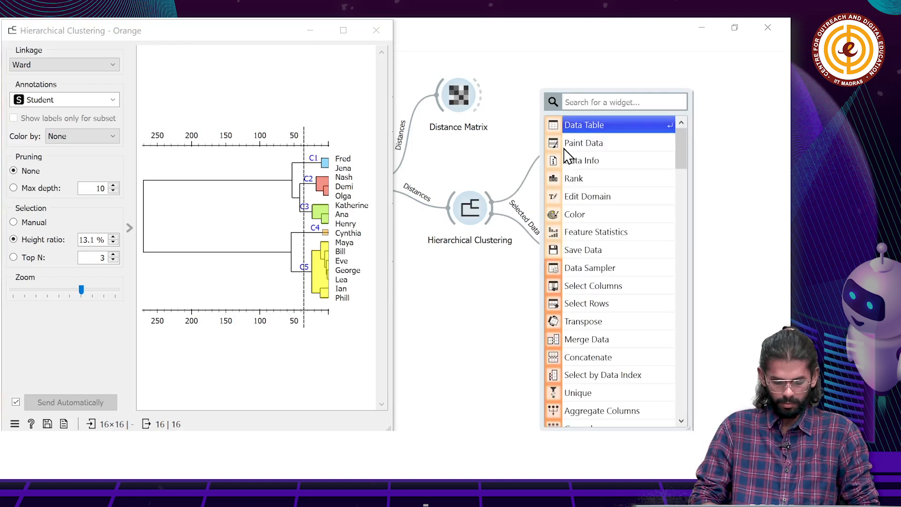
type("scat")
key("Return")
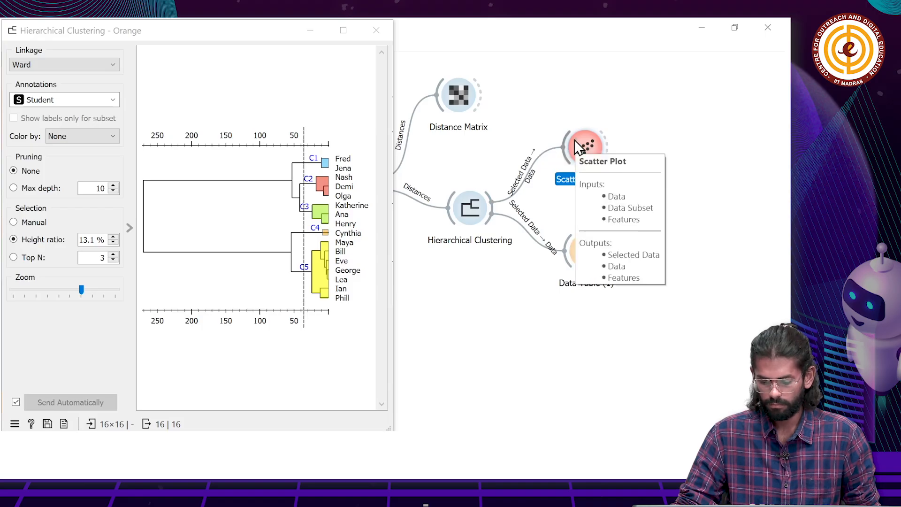
double_click(575, 140)
- Move the new scatter plot window clear of the clustering settings and color its points by Cluster
left_click_drag(223, 70, 339, 88)
left_click(247, 34)
left_click_drag(544, 92, 512, 98)
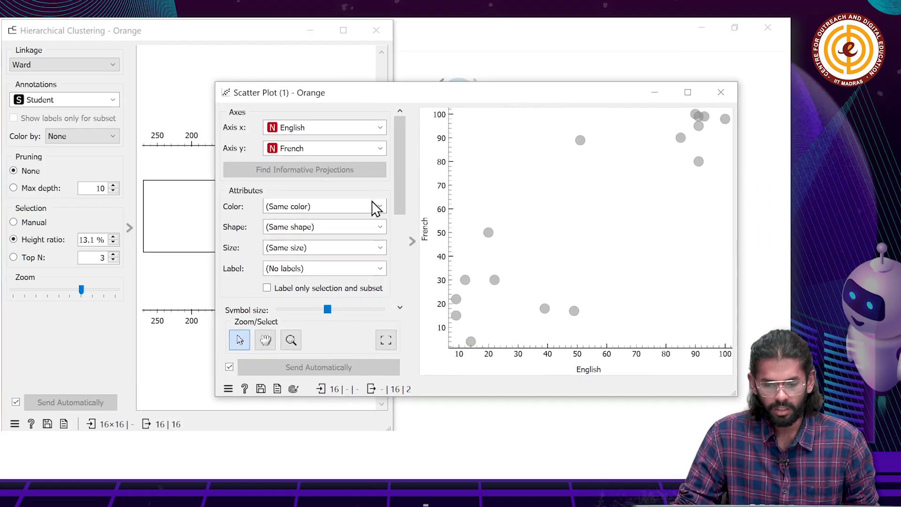
left_click(308, 207)
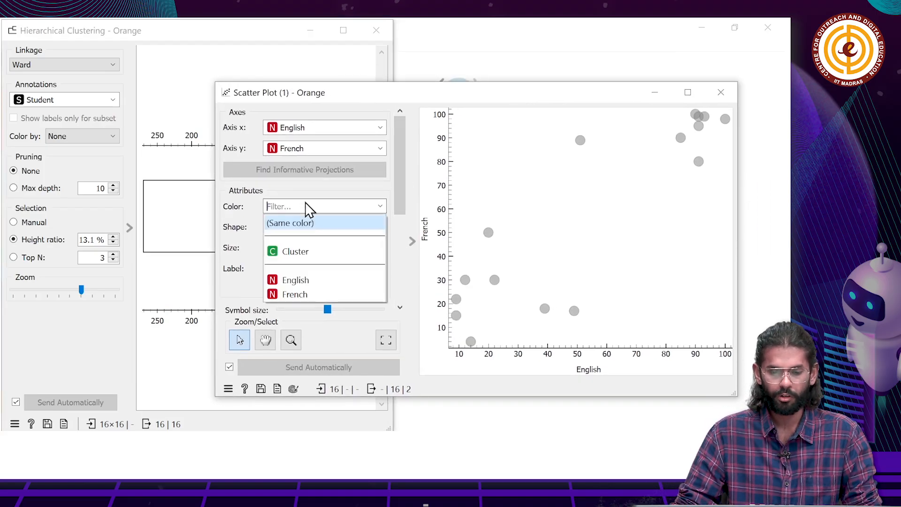
left_click(312, 253)
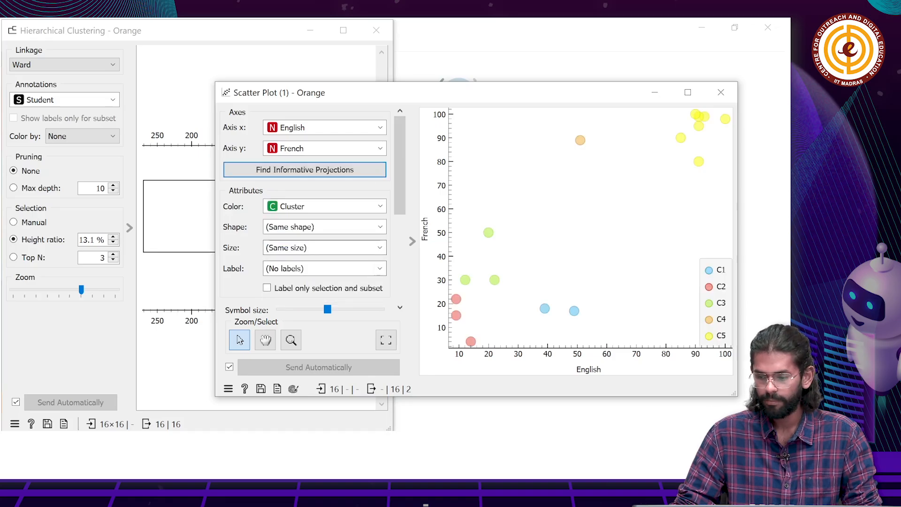
- Enlarge the dendrogram and lower its cutoff to a height ratio of 0.4 % so each student forms a separate cluster
left_click(207, 32)
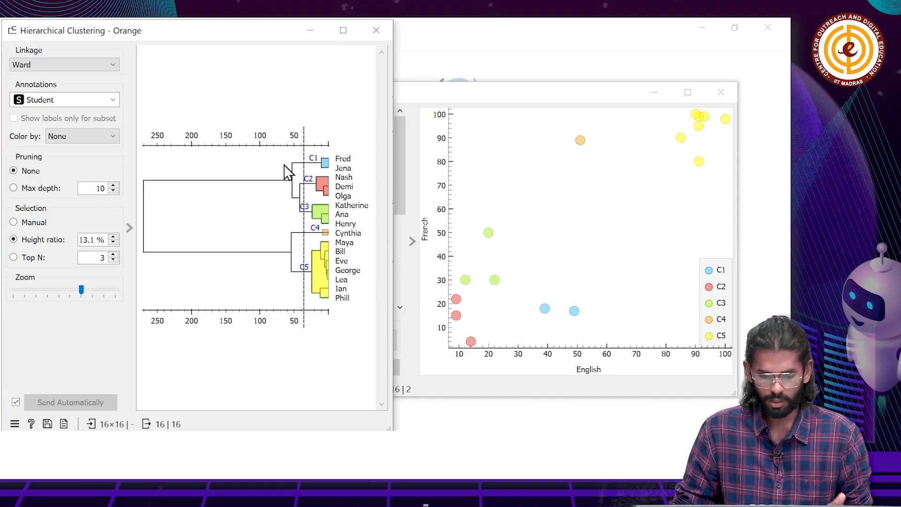
left_click_drag(301, 147, 328, 145)
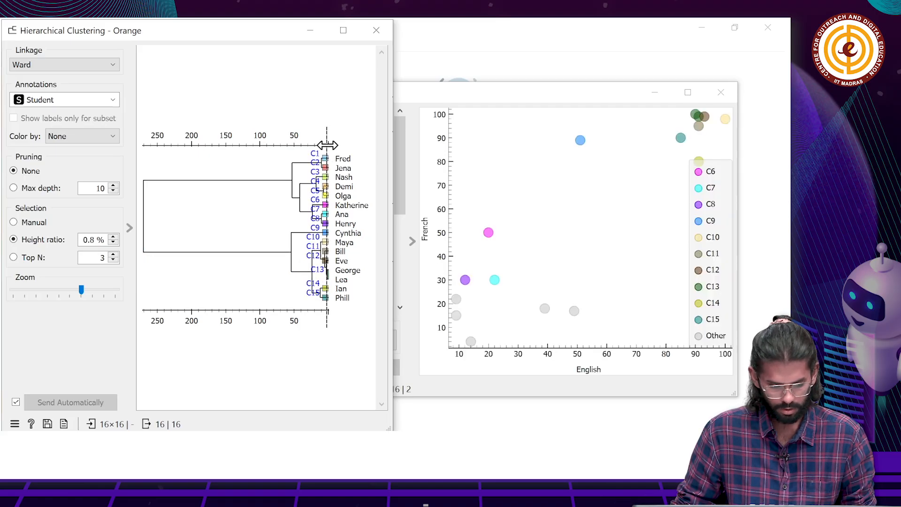
left_click(105, 295)
left_click(117, 295)
mouse_move(313, 115)
left_mouse_down()
mouse_move(297, 43)
mouse_move(308, 96)
mouse_move(325, 111)
left_mouse_up()
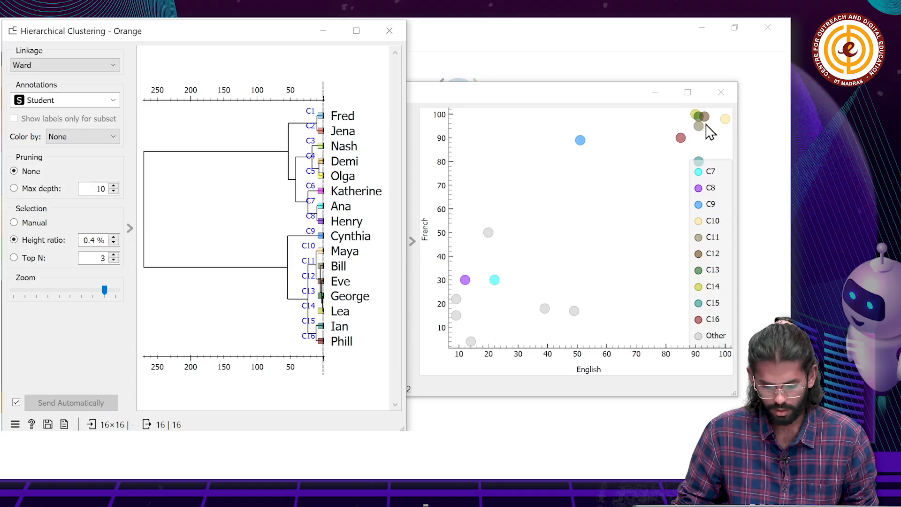
- Label the cluster scatter plot's points by Student and bring the dendrogram forward for comparison
left_click(476, 94)
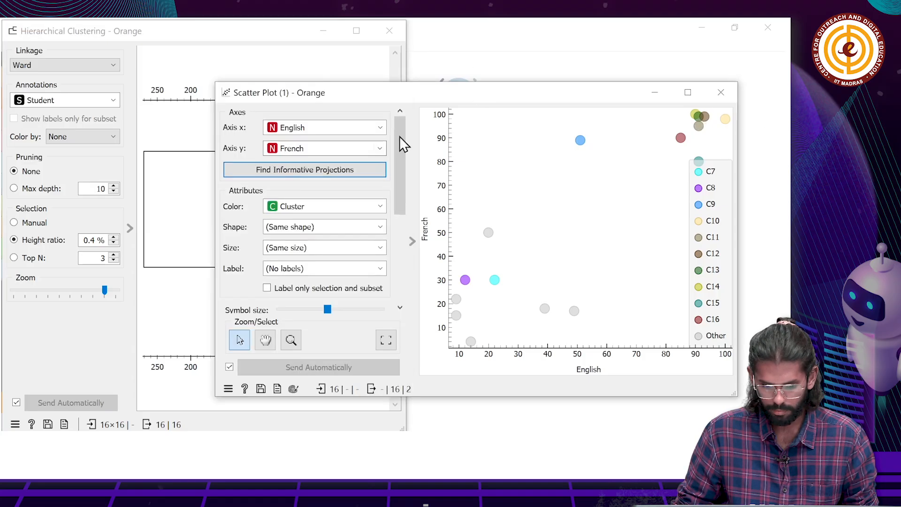
left_click(301, 268)
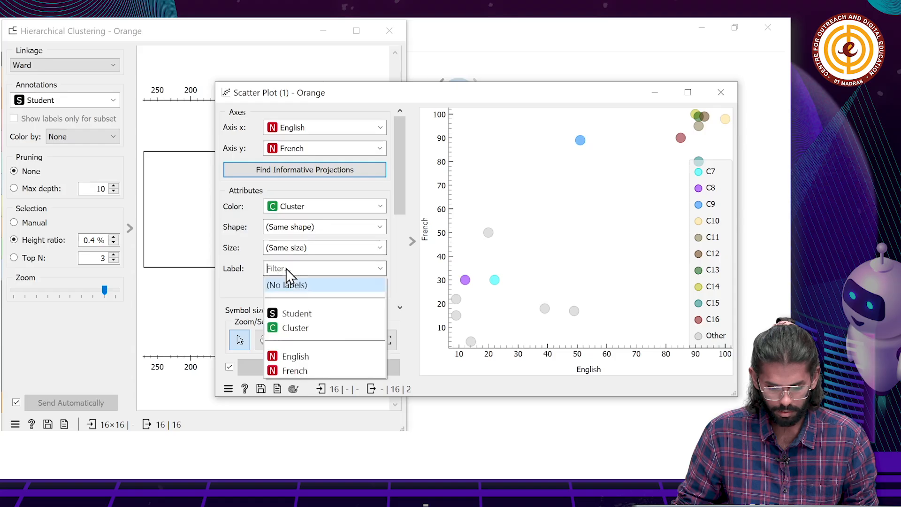
left_click(291, 313)
left_click(271, 41)
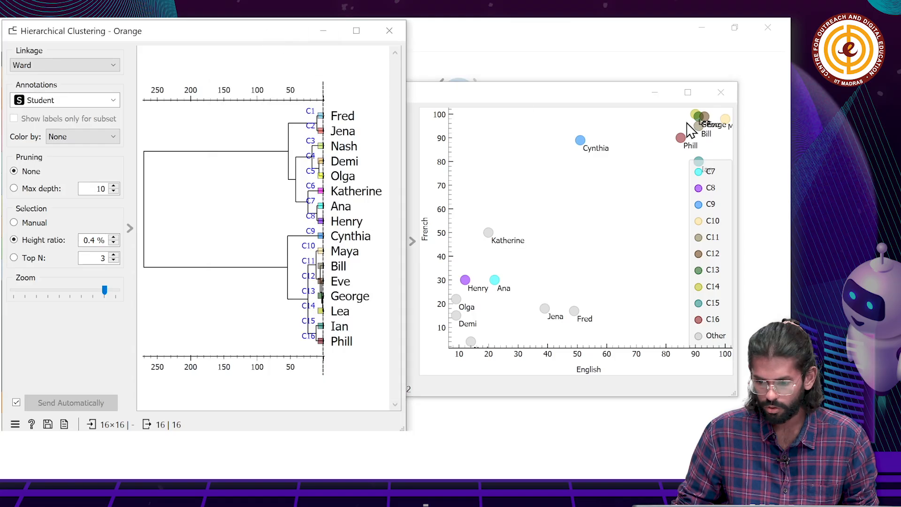
- Pan and zoom the cluster scatter plot to examine the overlapping points of the students with the highest English and French grades
left_click(669, 164)
left_click(265, 339)
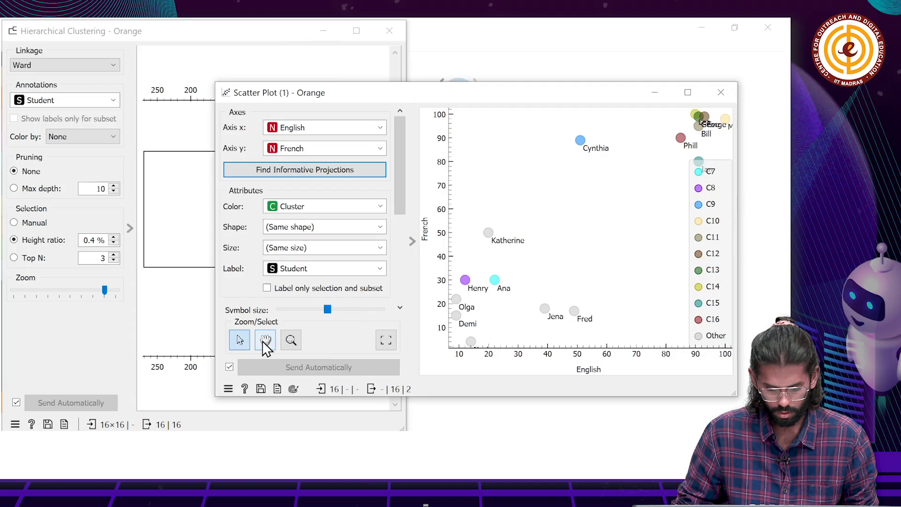
left_click_drag(658, 148, 523, 216)
scroll(556, 216, "up", 5)
left_click_drag(638, 188, 487, 287)
scroll(558, 223, "down", 2)
scroll(558, 222, "down", 1)
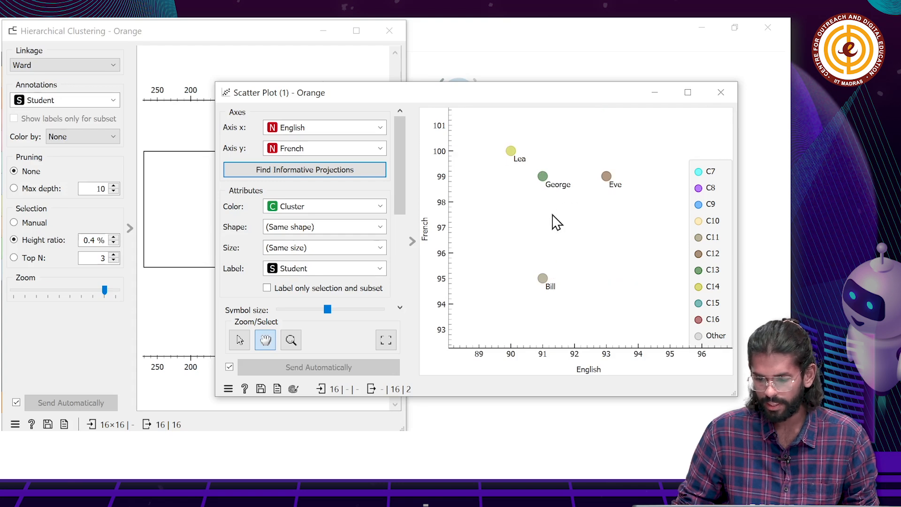
- Raise the dendrogram cutoff to a height ratio of 1.2 % and then 2.8 %, and inspect the high-scoring students in the scatter plot
left_click(131, 30)
left_click_drag(320, 95, 322, 94)
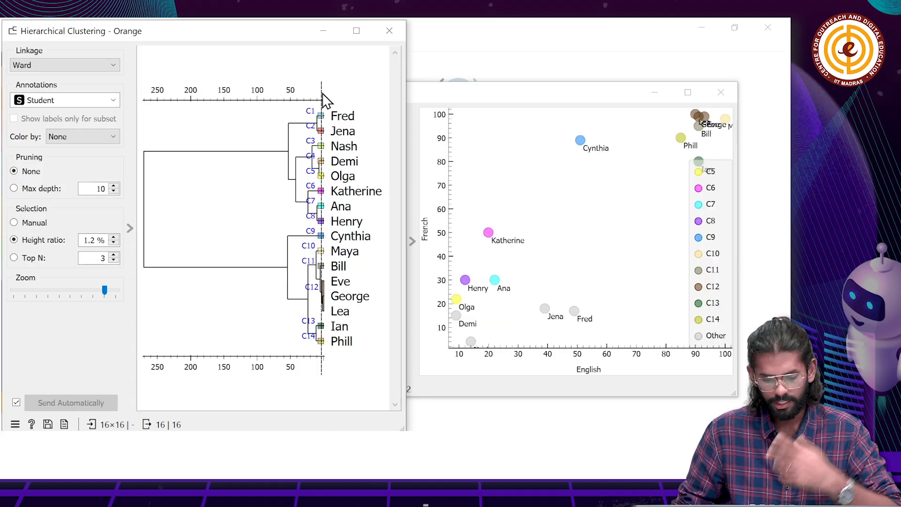
left_click_drag(327, 101, 320, 95)
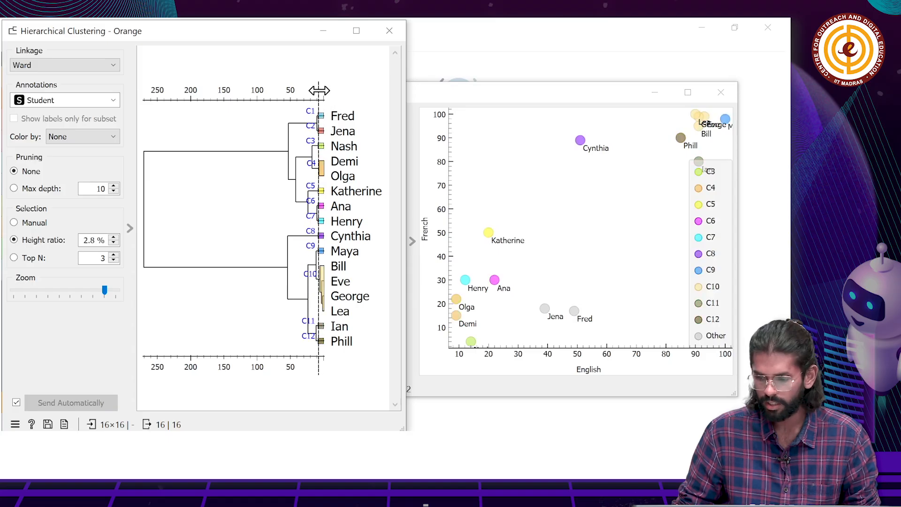
left_click_drag(645, 172, 560, 243)
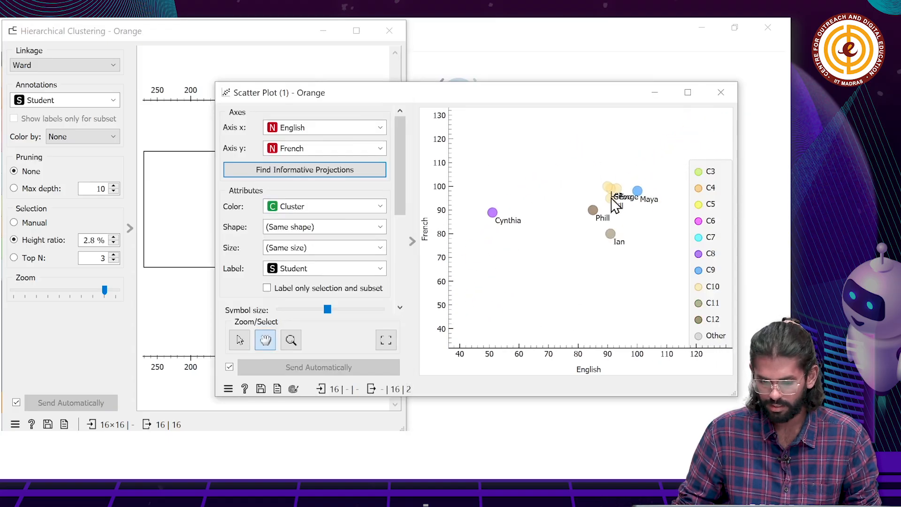
left_click(167, 44)
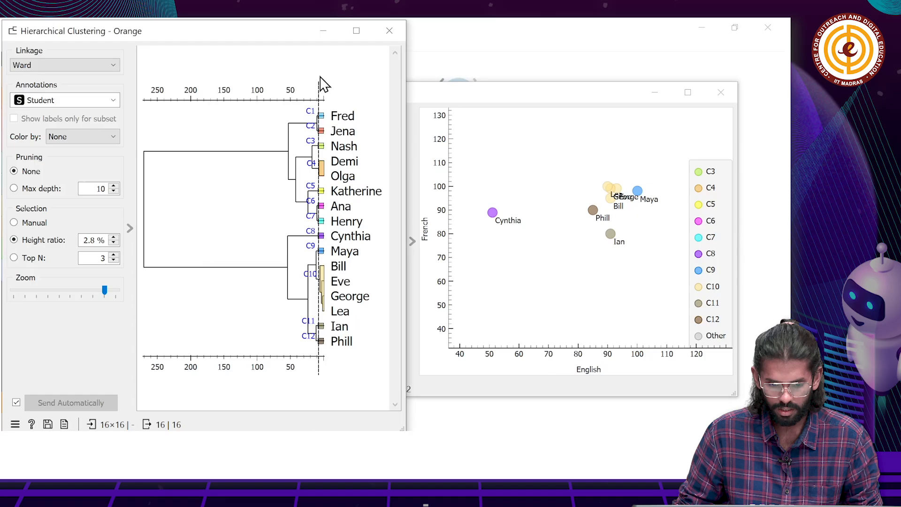
- Raise the dendrogram cutoff to a height ratio of 4.0 % and inspect the low-scoring students' clusters in the scatter plot
left_click_drag(318, 99, 317, 93)
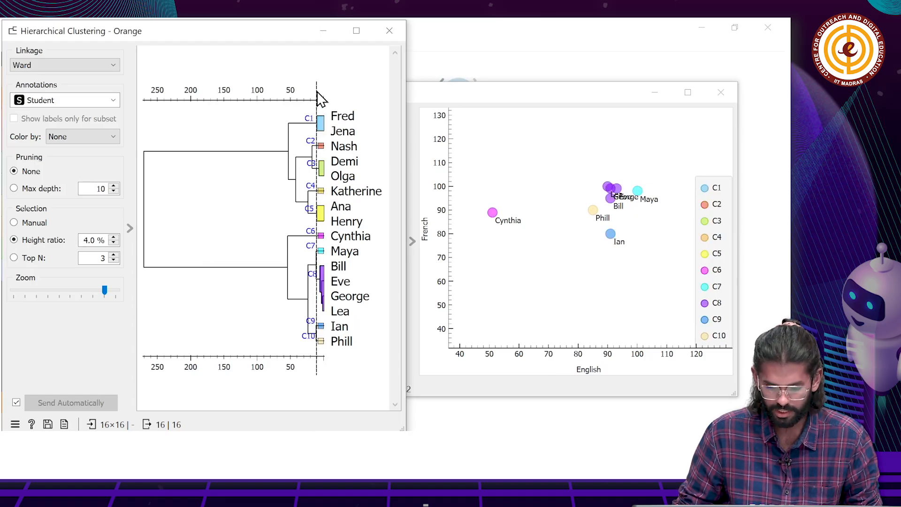
left_click_drag(494, 303, 620, 215)
left_click_drag(581, 251, 583, 233)
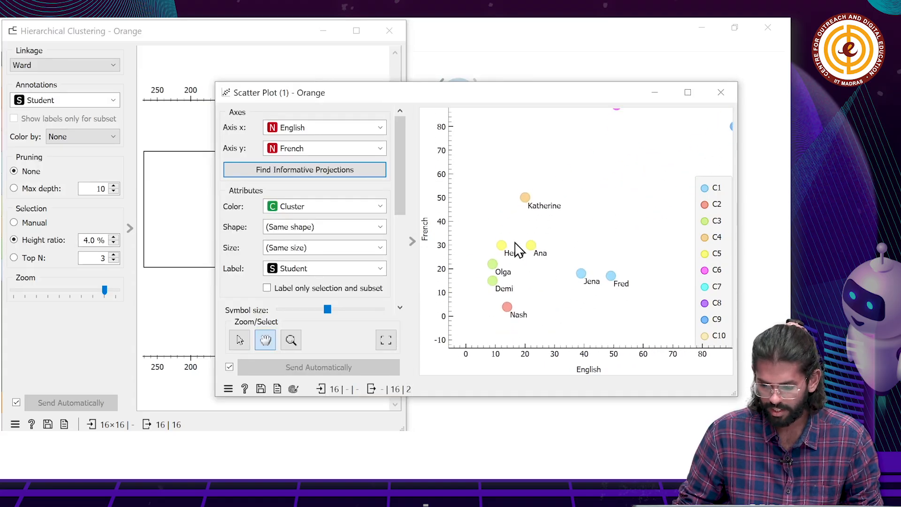
left_click(238, 41)
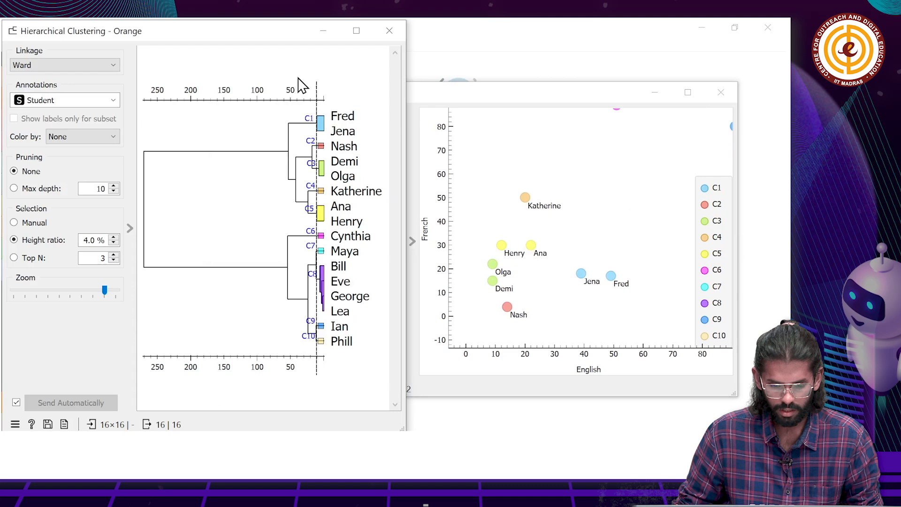
- Raise the dendrogram cutoff to a height ratio of 7.1 % and check all students' clusters together in the scatter plot
left_click_drag(317, 91, 312, 90)
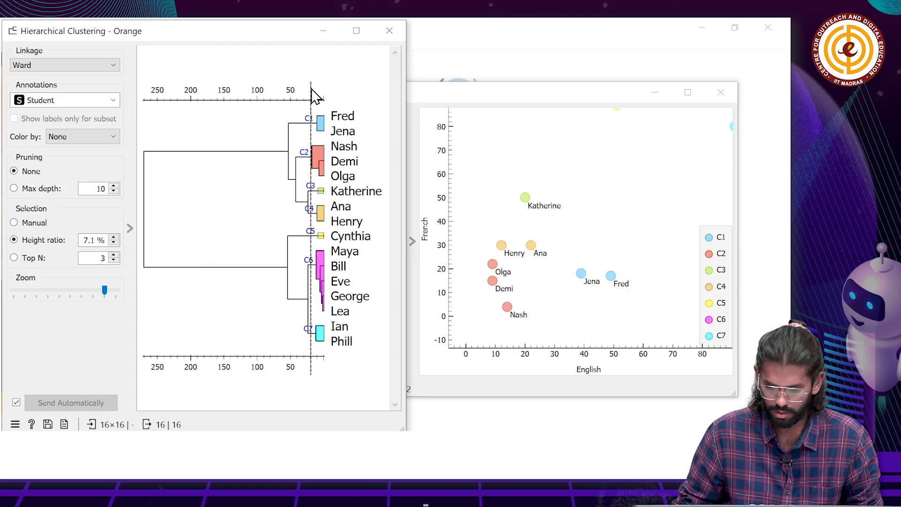
scroll(609, 297, "down", 4)
left_click(602, 233)
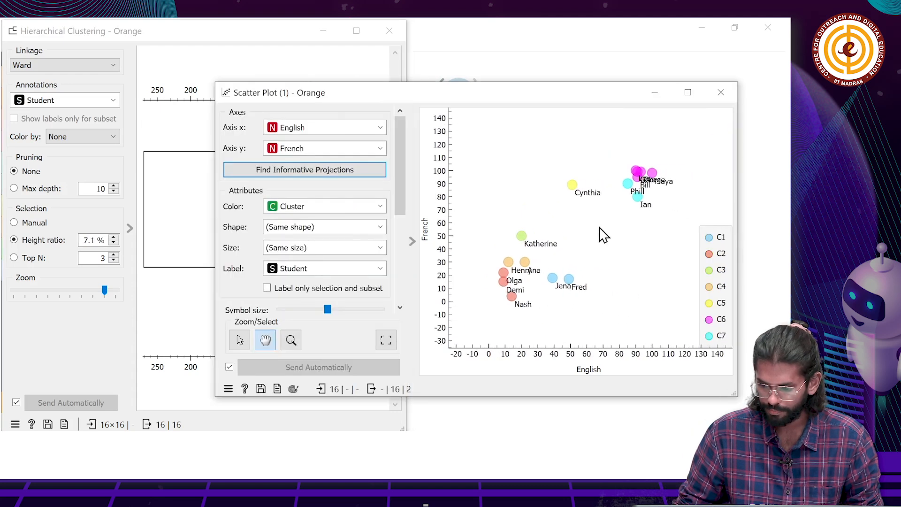
left_click(234, 41)
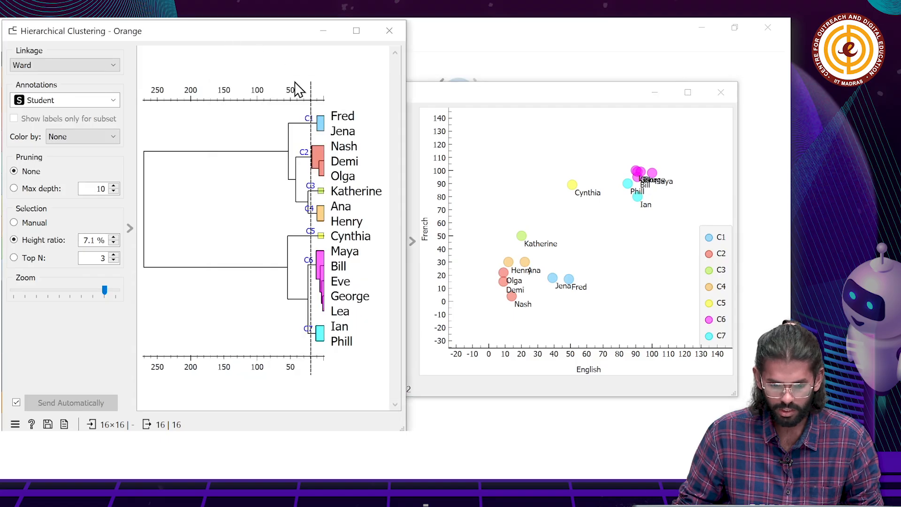
- Raise the dendrogram cutoff to a height ratio of 9.5 % and then 100 %, grouping the students into two clusters
left_click_drag(309, 89, 307, 89)
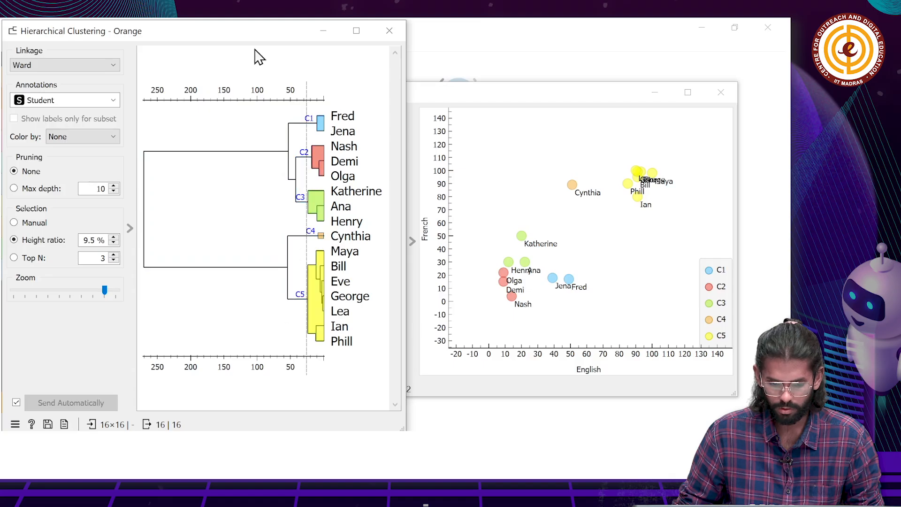
left_click_drag(297, 93, 144, 100)
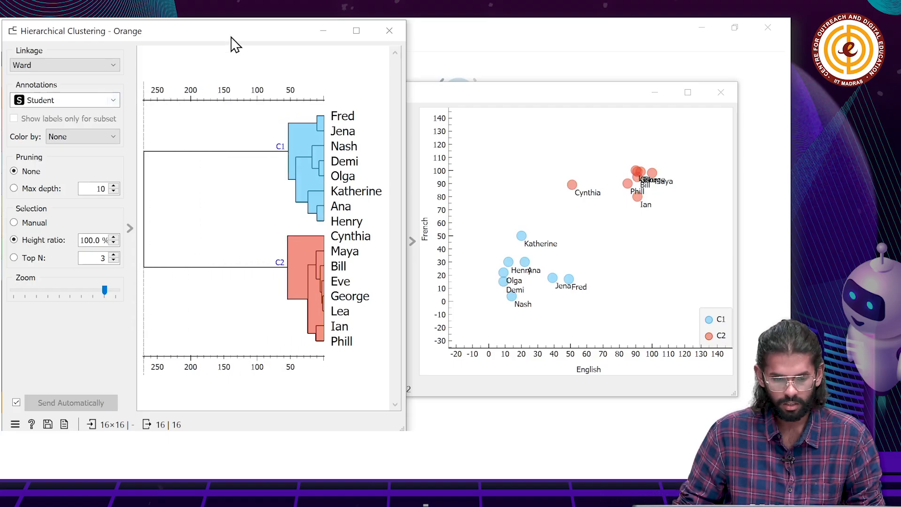
left_click_drag(234, 37, 239, 36)
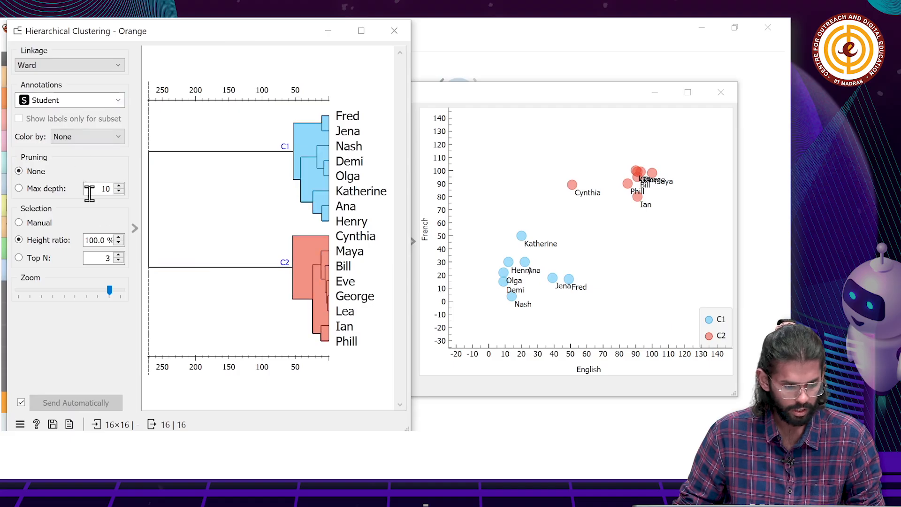
left_click(247, 106)
left_click_drag(250, 113, 6, 103)
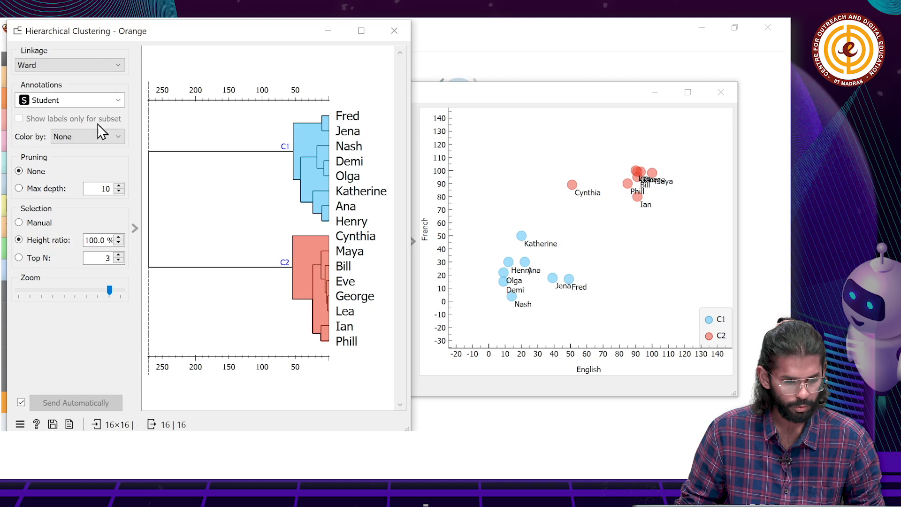
- Compare the two clusters in the scatter plot, then manually select the whole dendrogram and clear that selection
left_click(605, 93)
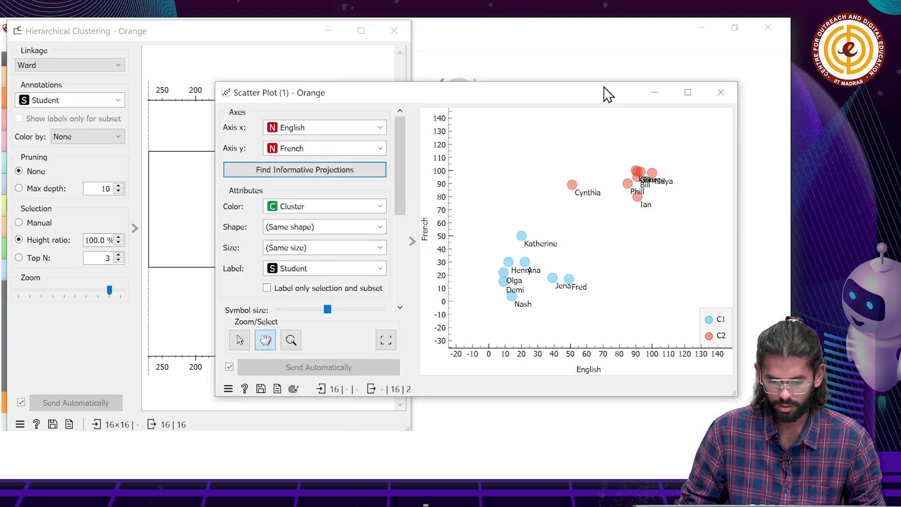
left_click(154, 28)
left_click(269, 215)
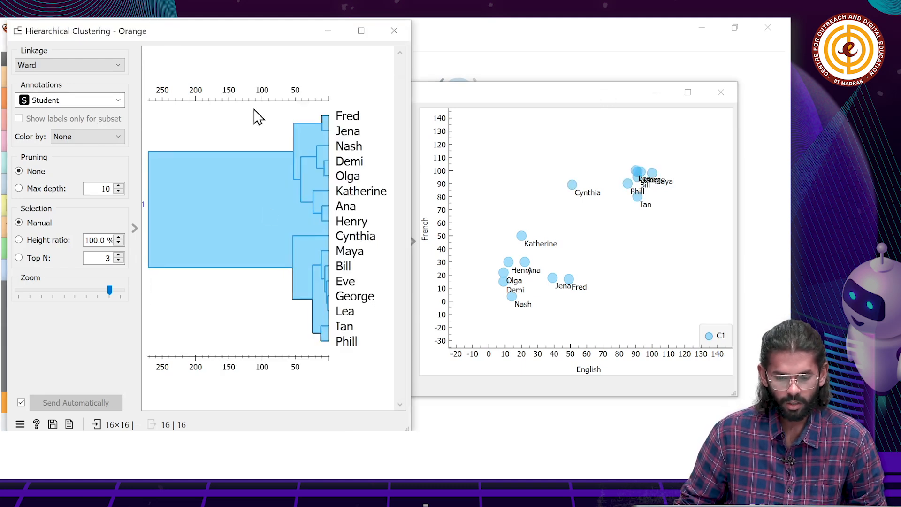
left_click(248, 119)
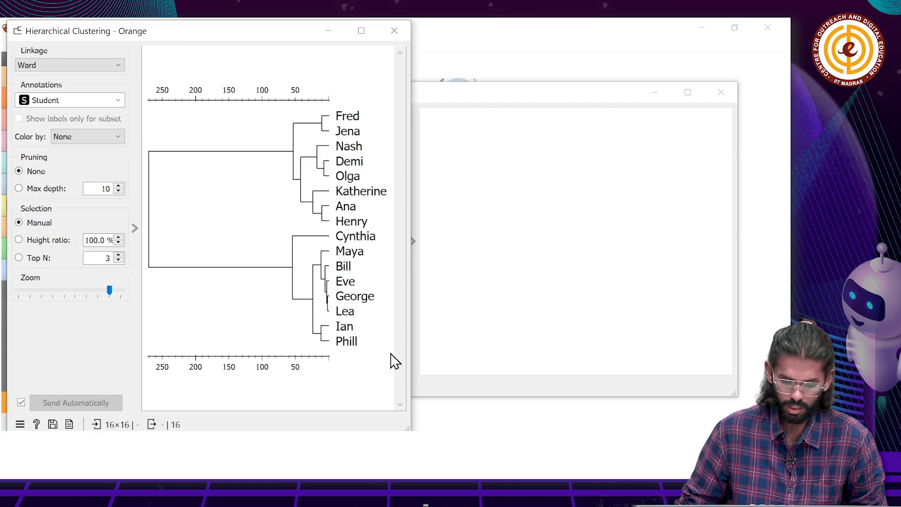
- Manually select several dendrogram branches in turn, ending with the upper main branch of eight students
left_click(329, 340)
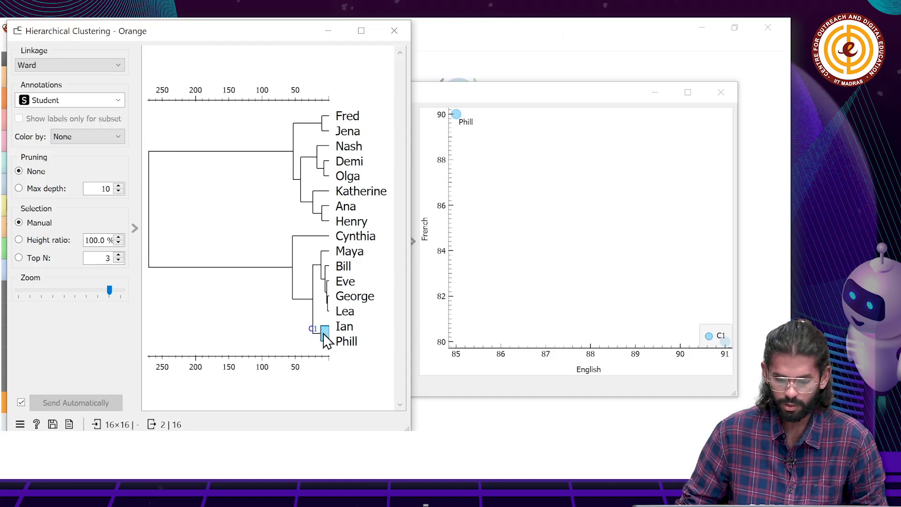
left_click(330, 278)
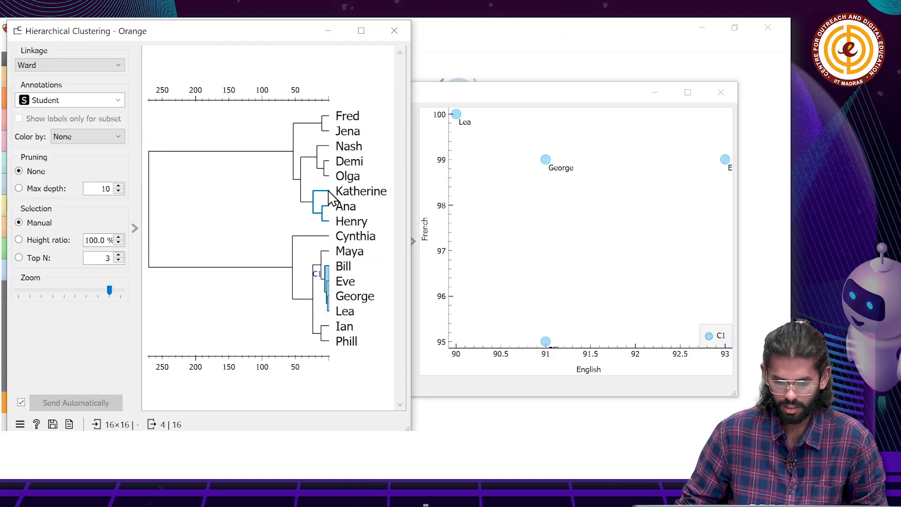
left_click(315, 202)
left_click(301, 173)
left_click(302, 135)
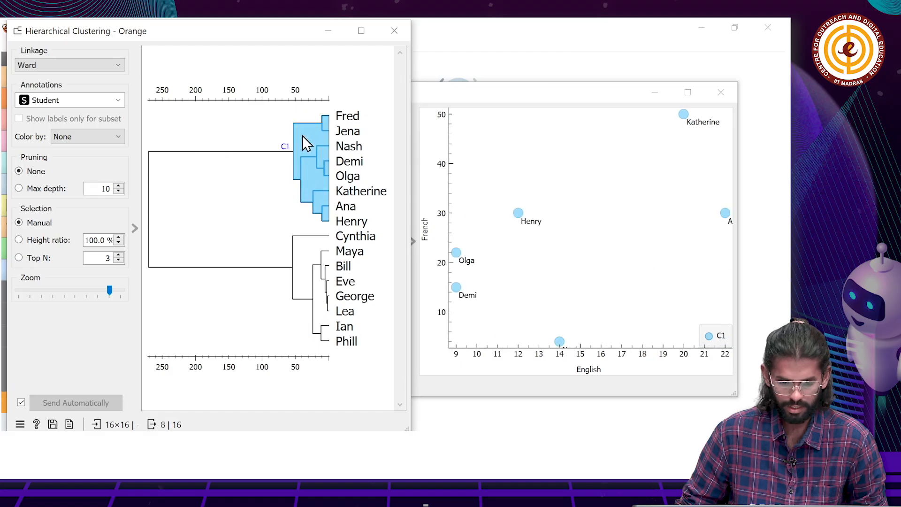
- Close the cluster scatter plot and rewire its link so Hierarchical Clustering's Data output feeds its Data input
left_click(539, 96)
left_click(722, 90)
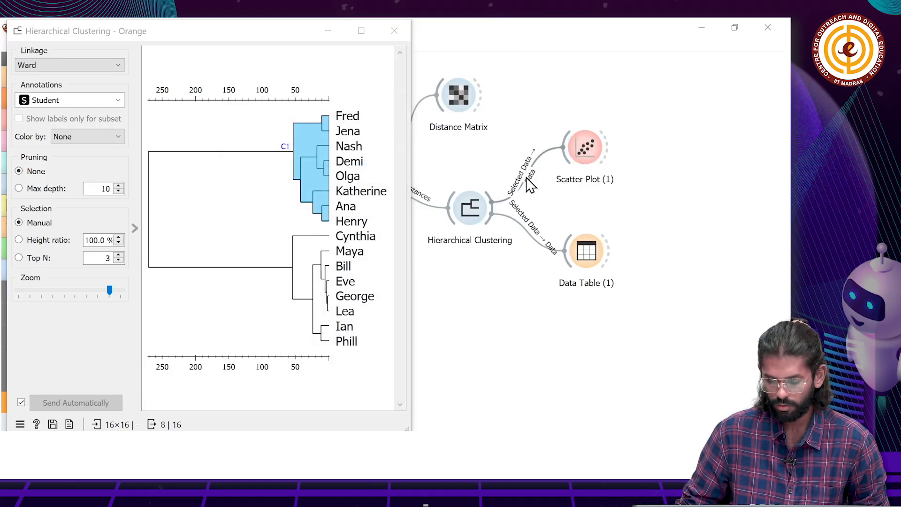
double_click(528, 185)
left_click_drag(444, 165, 584, 143)
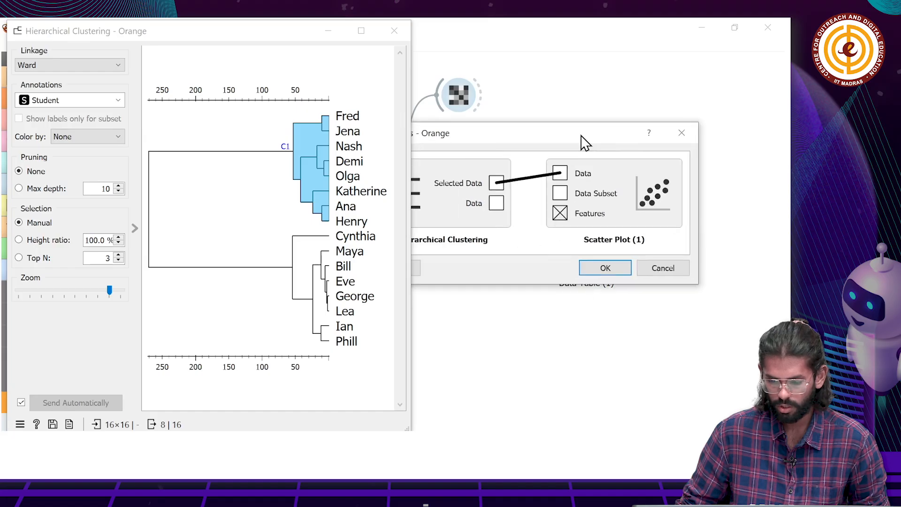
left_click_drag(511, 194, 582, 165)
left_click(619, 259)
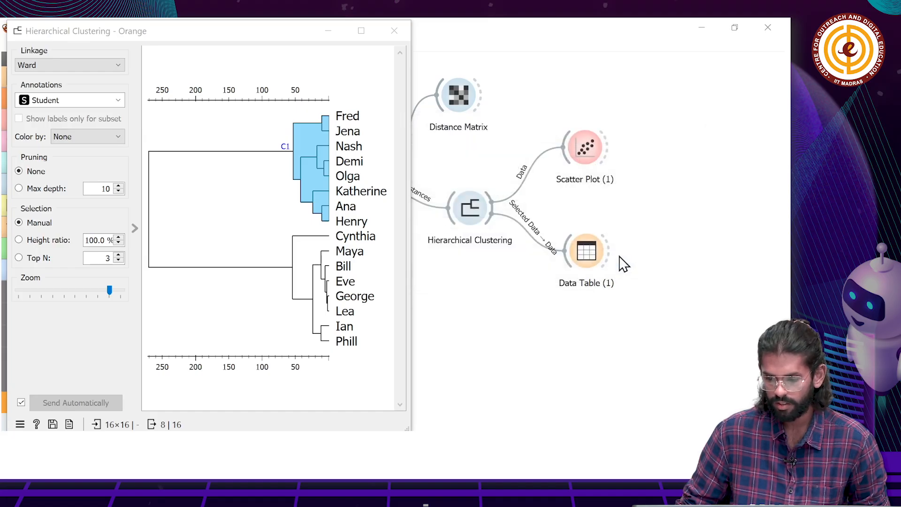
- Reopen the rewired scatter plot, shift its window slightly and bring the dendrogram forward for comparison
double_click(581, 154)
mouse_move(419, 100)
left_mouse_down()
mouse_move(786, 156)
mouse_move(500, 167)
mouse_move(423, 86)
left_mouse_up()
left_click(236, 32)
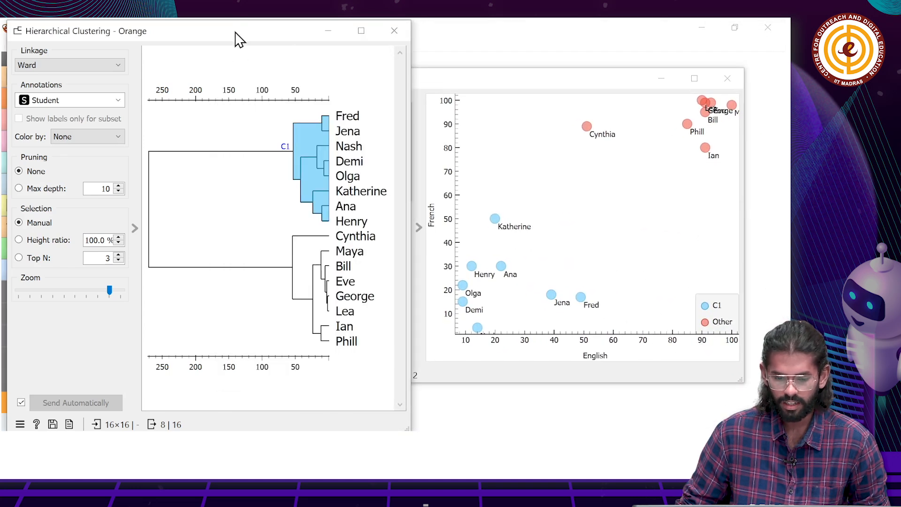
- Select the dendrogram's lowest two-student branch, then the five-student branch above it, and inspect the selection in the scatter plot
left_click(325, 333)
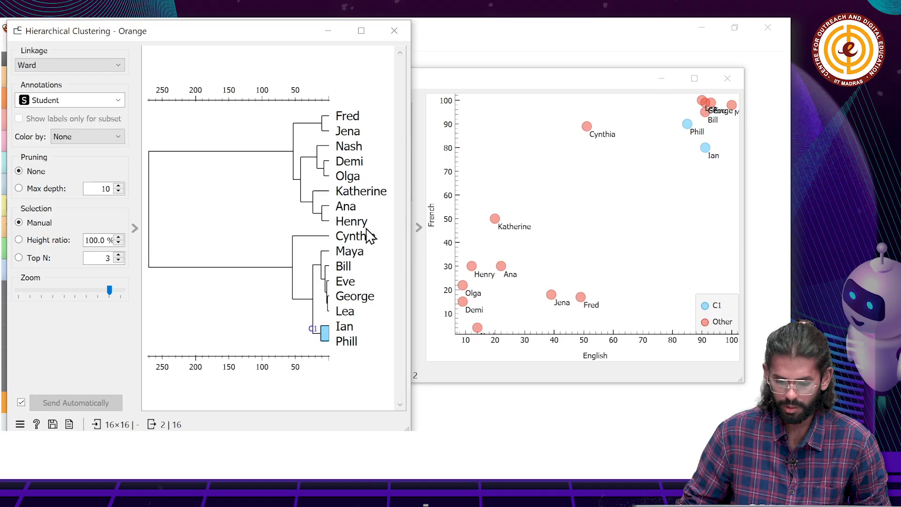
left_click(329, 256)
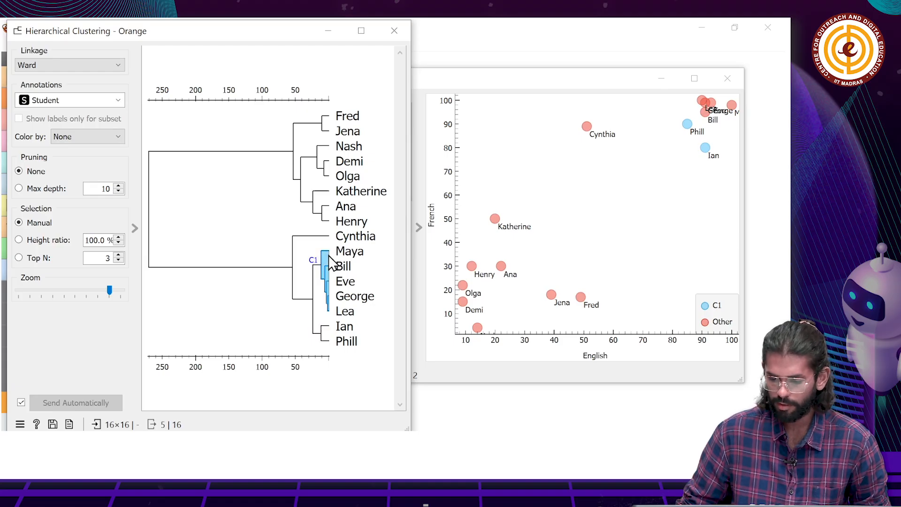
left_click_drag(620, 285, 564, 298)
left_click(179, 32)
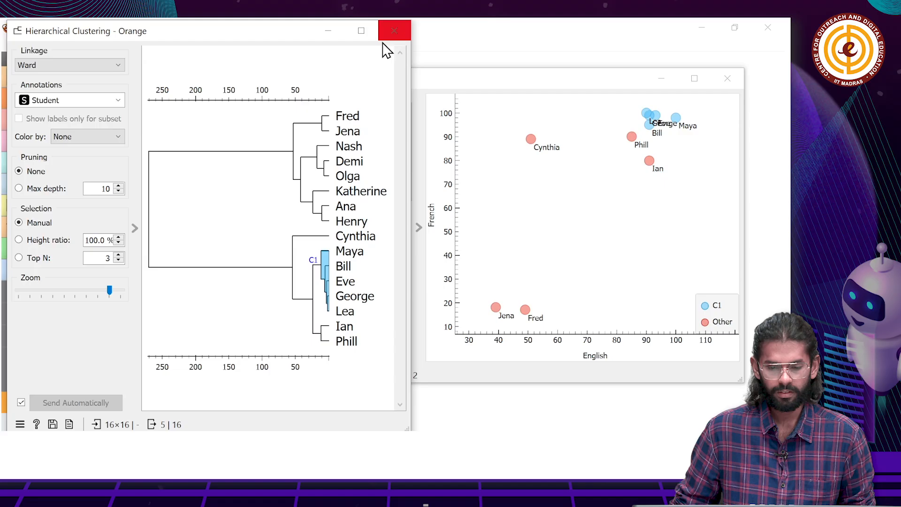
- Close the clustering and scatter plot windows, and add a second Distances widget fed directly by Datasets
left_click(393, 33)
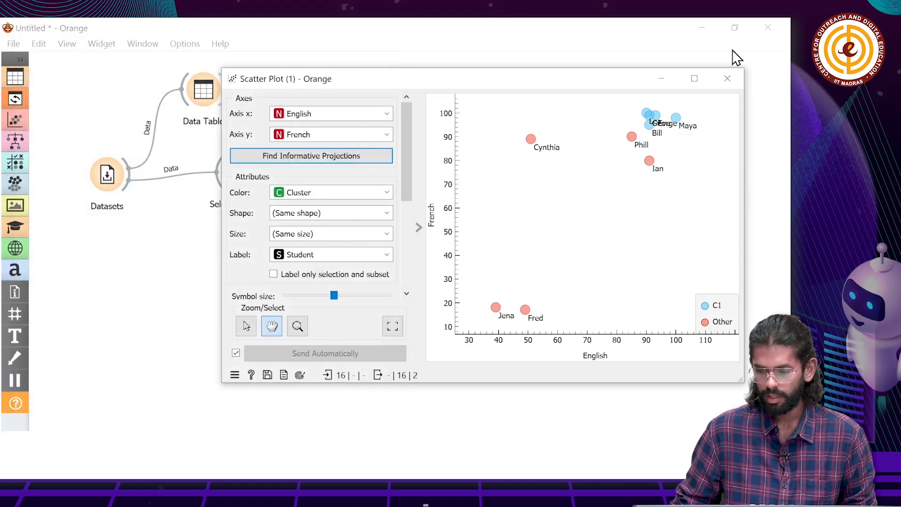
left_click(727, 79)
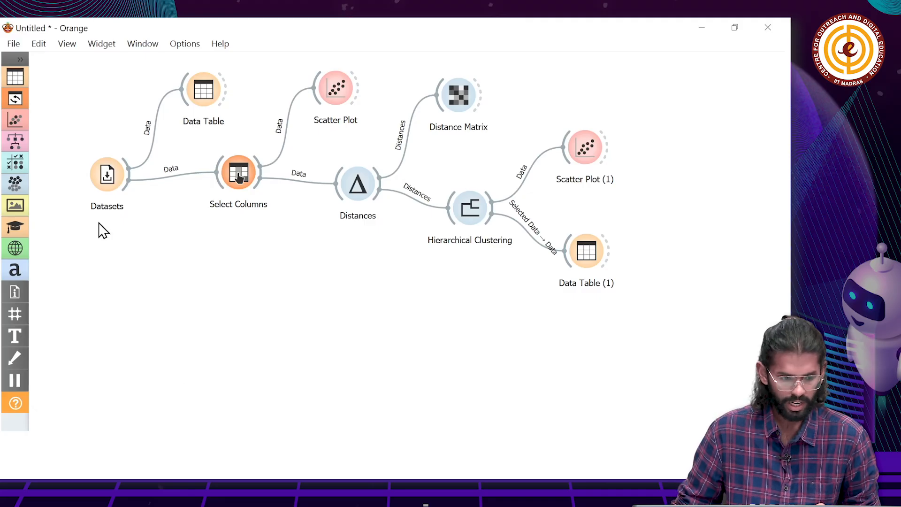
left_click_drag(129, 170, 184, 293)
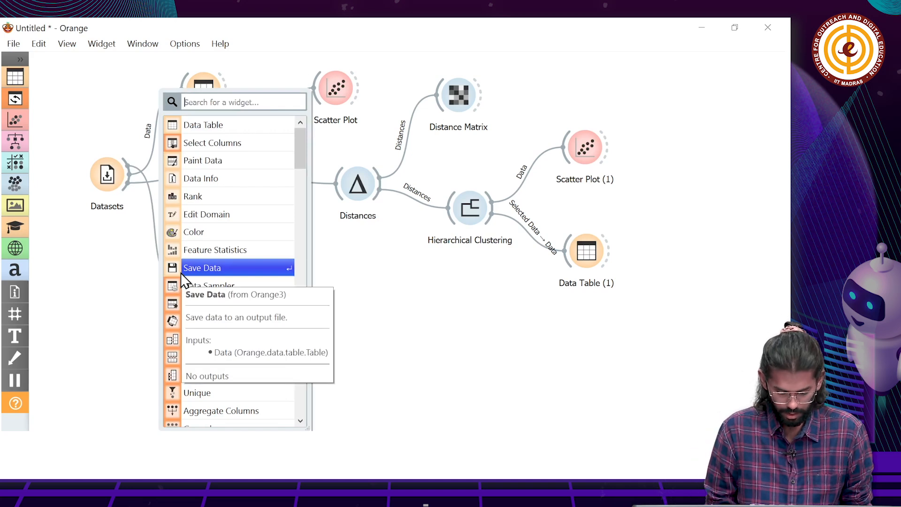
type("dis")
key("Down")
key("Down")
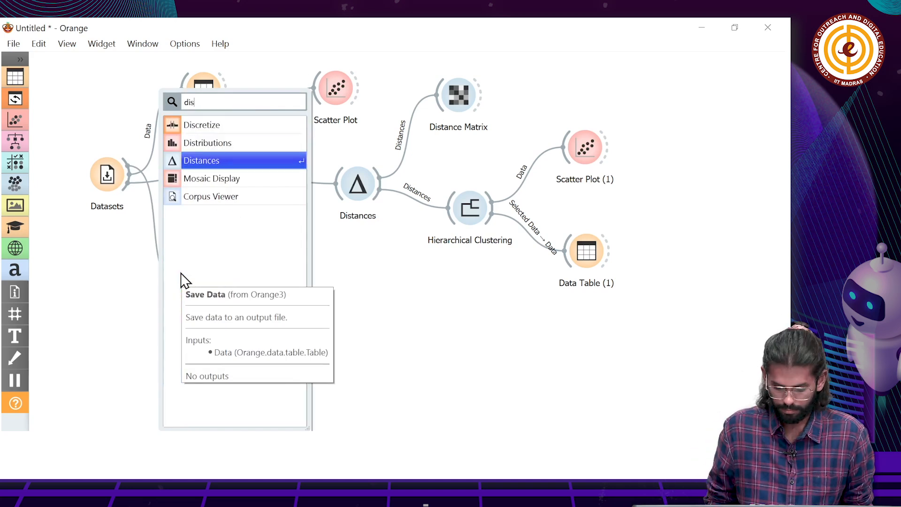
key("Return")
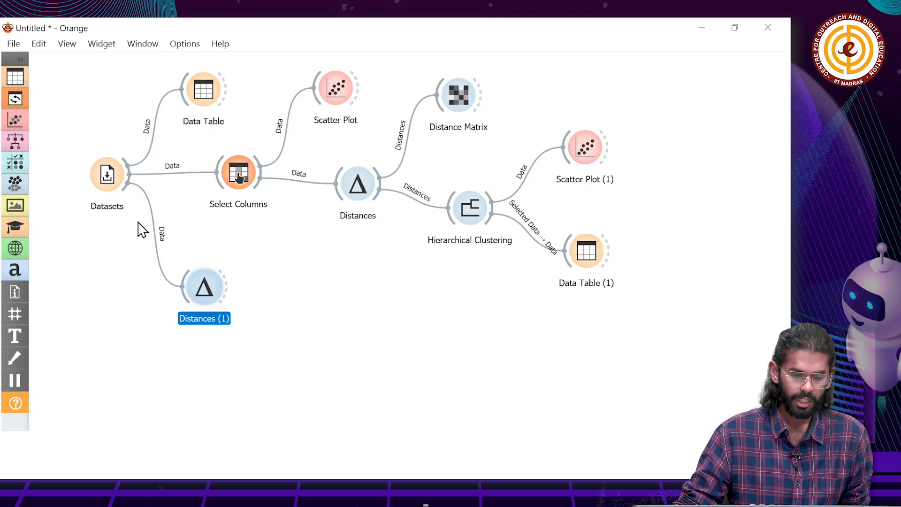
- Set the second Distances widget to the Euclidean metric and feed it into a new Hierarchical Clustering widget
double_click(208, 286)
left_click(313, 202)
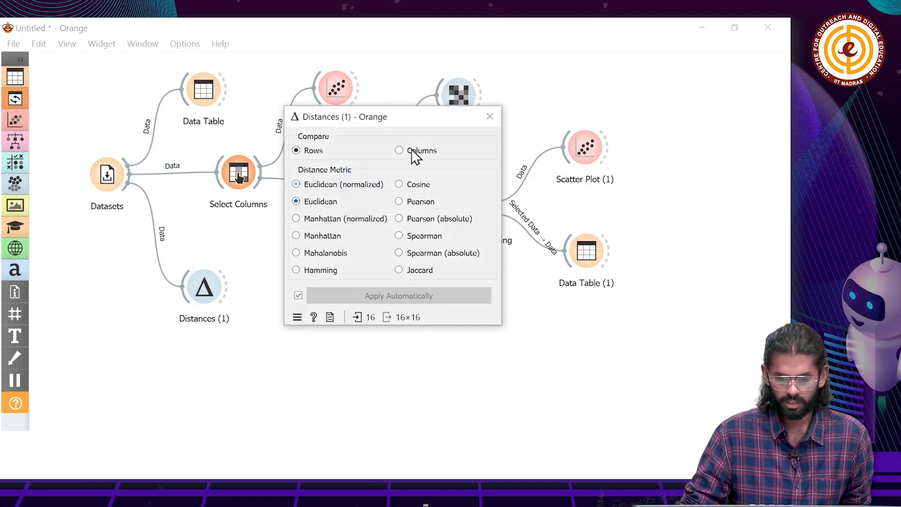
left_click(490, 115)
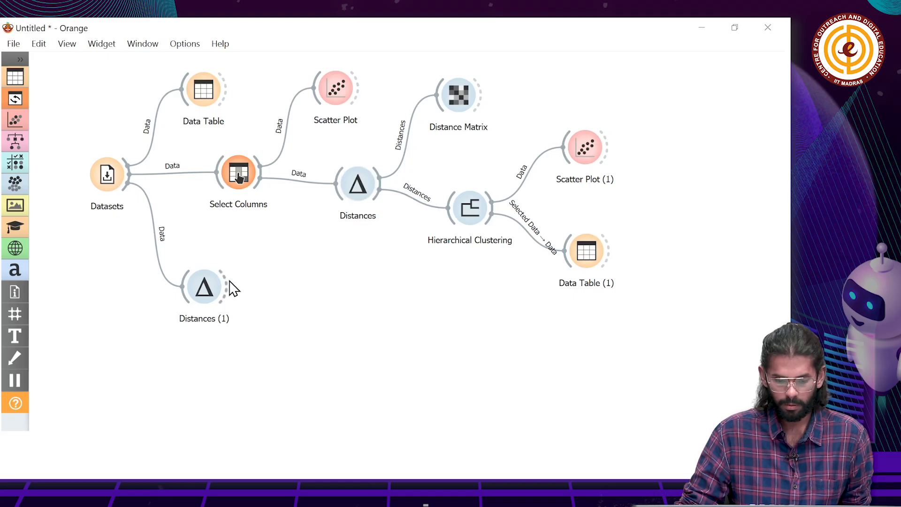
left_click_drag(226, 281, 300, 300)
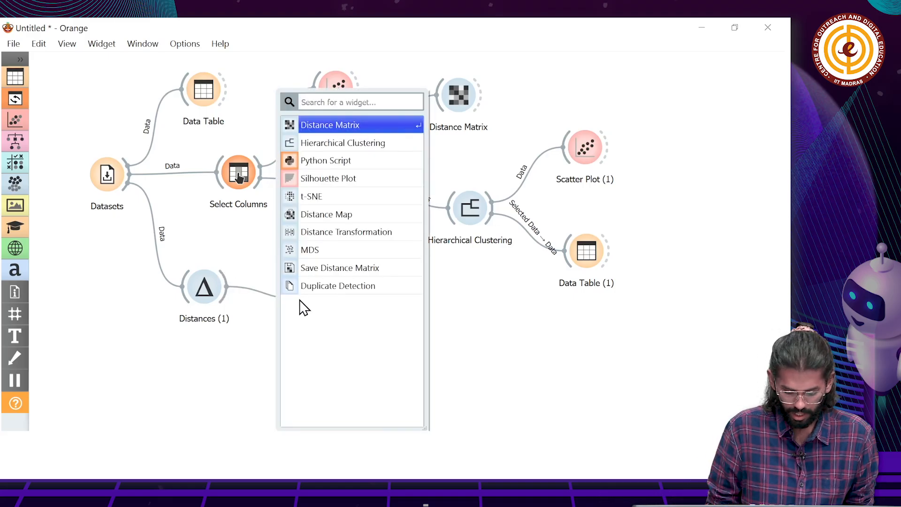
type("hier")
key("Return")
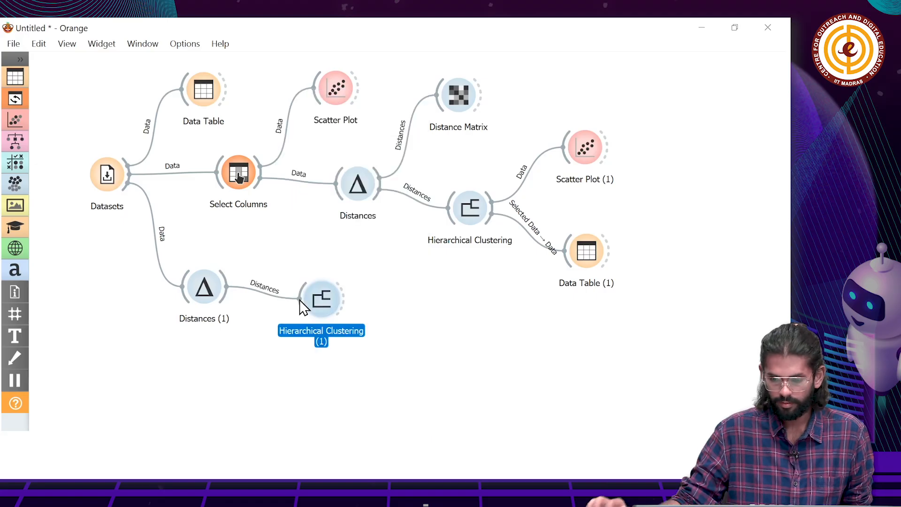
- Add a Scatter Plot after the second Hierarchical Clustering and rewire the link from its Data output to the plot's Data input
left_click_drag(308, 298, 413, 295)
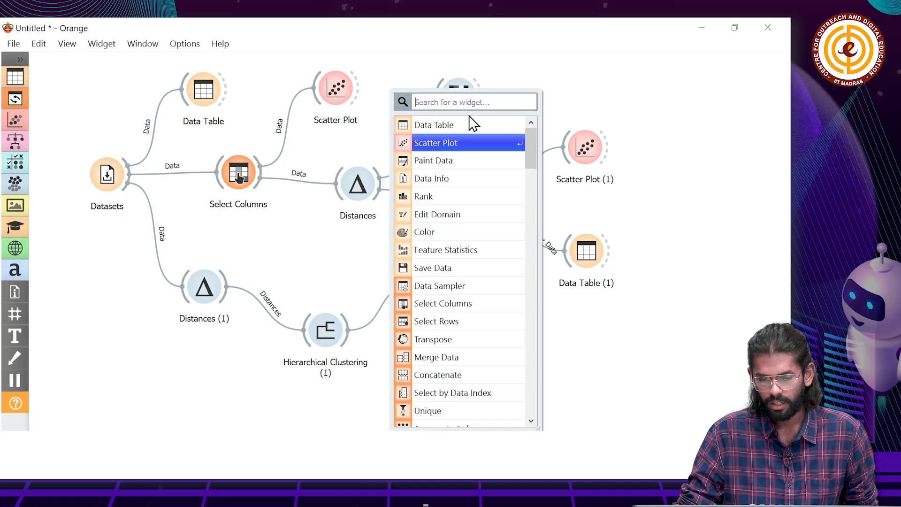
left_click(447, 143)
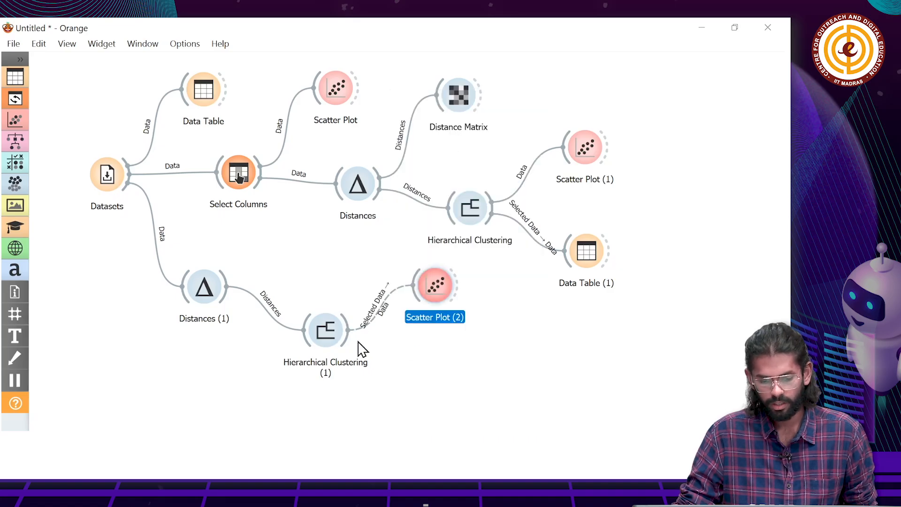
double_click(377, 316)
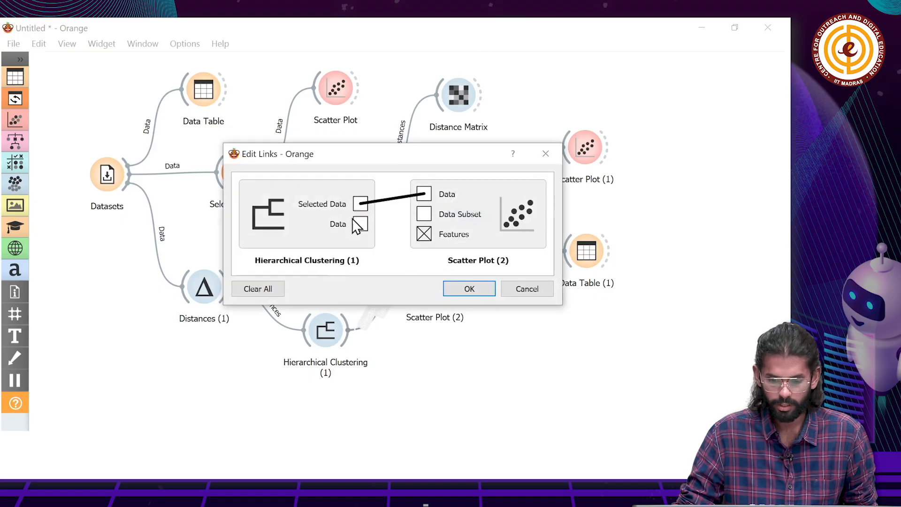
left_click_drag(360, 224, 424, 194)
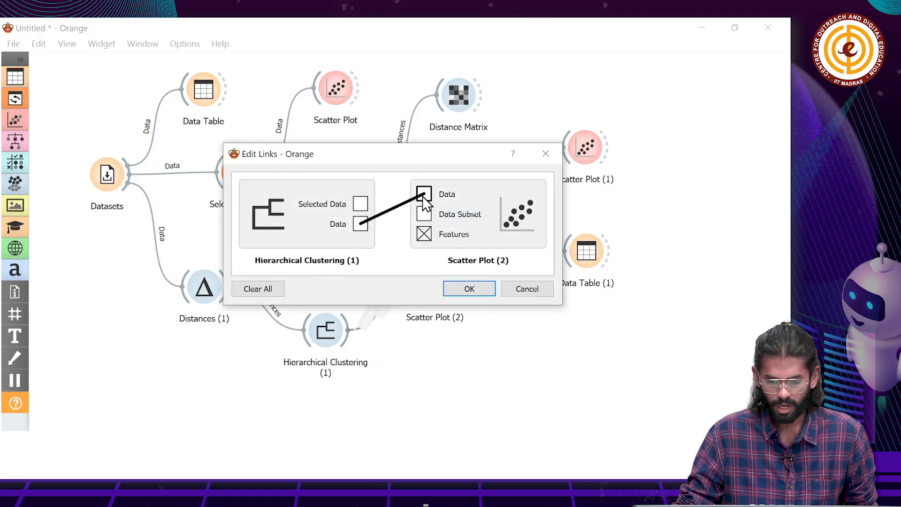
left_click(483, 295)
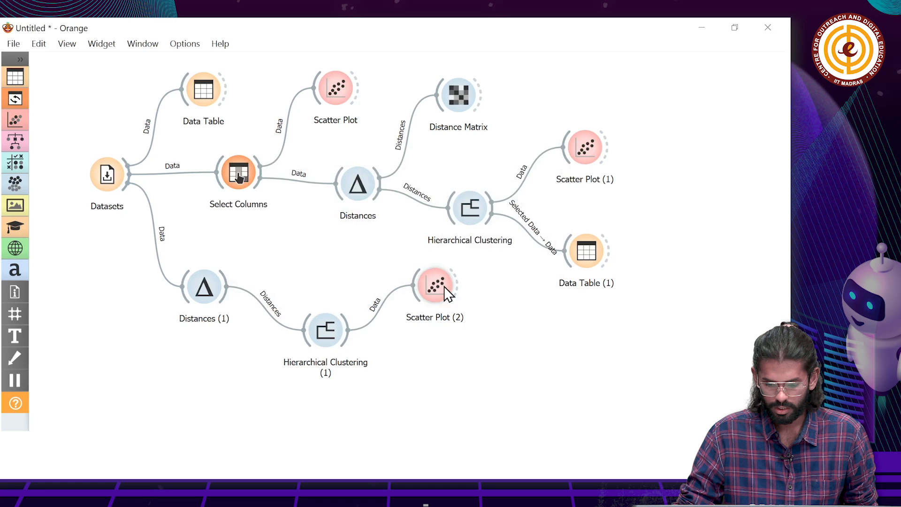
- Open the second Hierarchical Clustering and its scatter plot, and arrange the windows for side-by-side comparison with the dendrogram in front
double_click(317, 330)
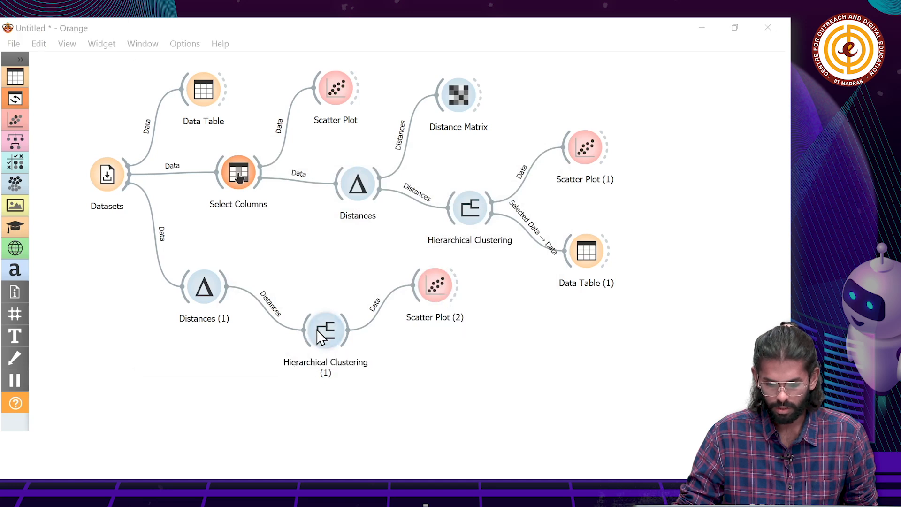
left_click_drag(357, 72, 16, 35)
left_click_drag(239, 38, 4, 140)
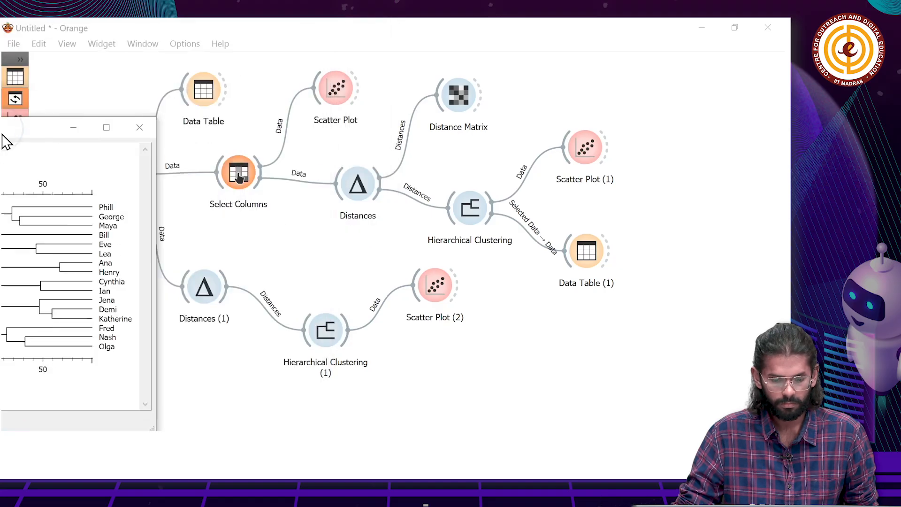
left_click(442, 289)
double_click(442, 289)
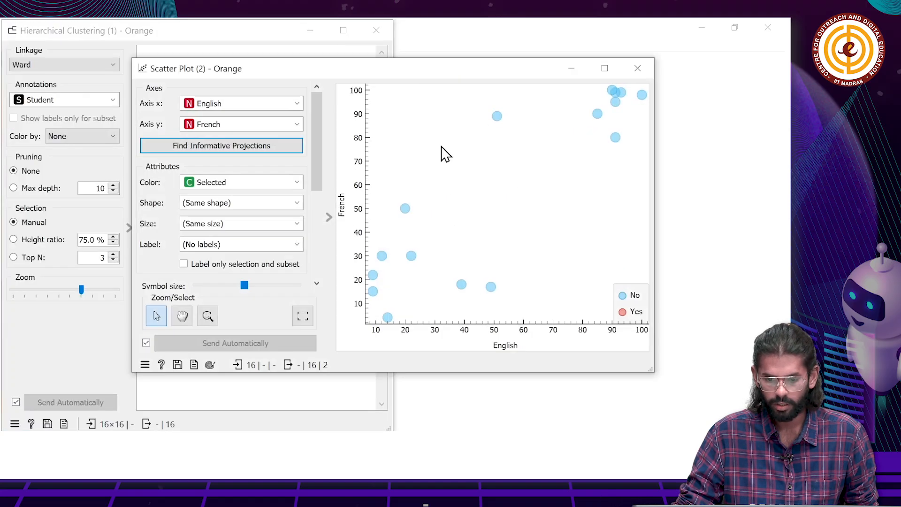
left_click_drag(414, 66, 485, 100)
left_click(196, 35)
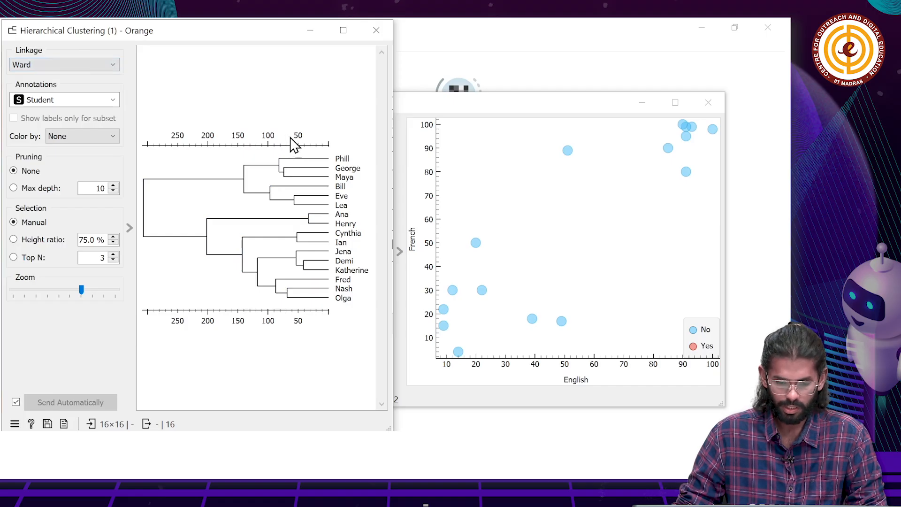
- Cut the second dendrogram at a height ratio of 12.7 %, then move the cutoff to 47.1 %
left_click(306, 141)
mouse_move(308, 140)
left_mouse_down()
mouse_move(318, 140)
mouse_move(305, 138)
left_mouse_up()
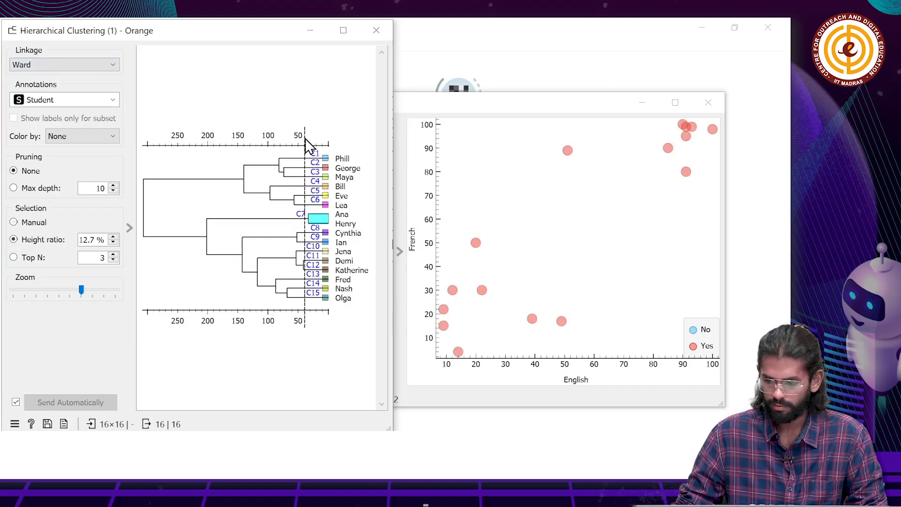
scroll(573, 278, "down", 1)
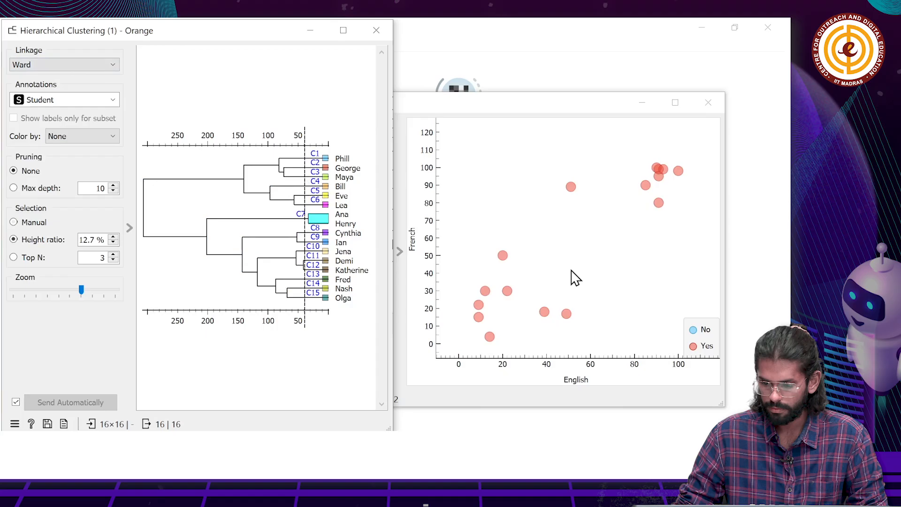
scroll(575, 277, "up", 1)
scroll(576, 278, "down", 1)
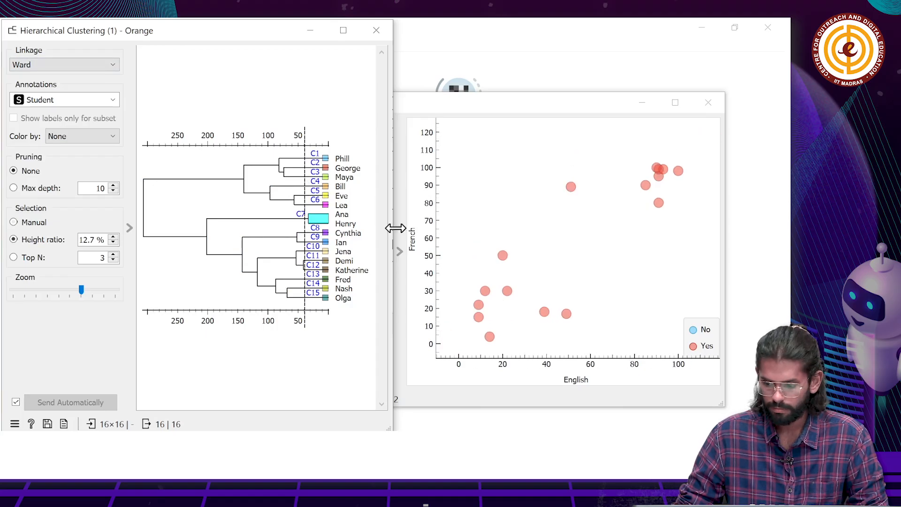
left_click_drag(306, 144, 245, 149)
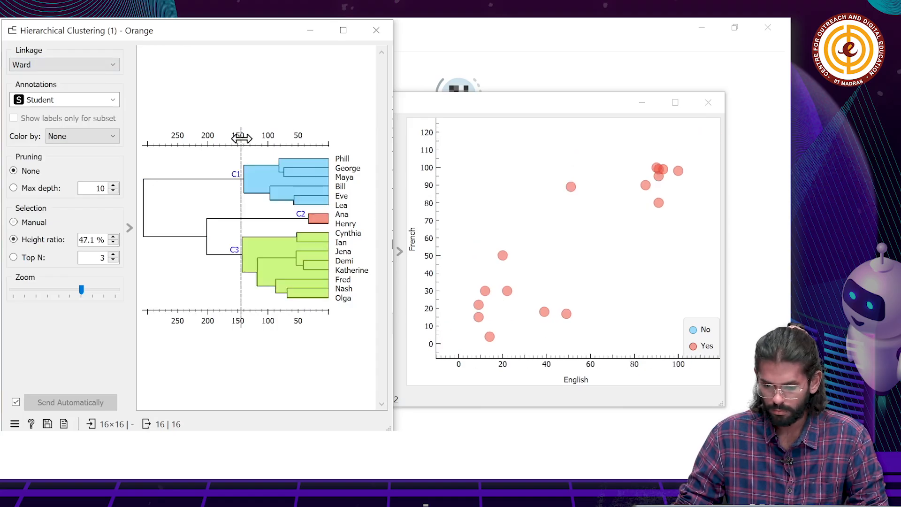
- Colour the scatter plot points by Cluster and move the dendrogram cutoff to a height ratio of 15.1 %
left_click_drag(436, 112, 460, 111)
left_click(298, 218)
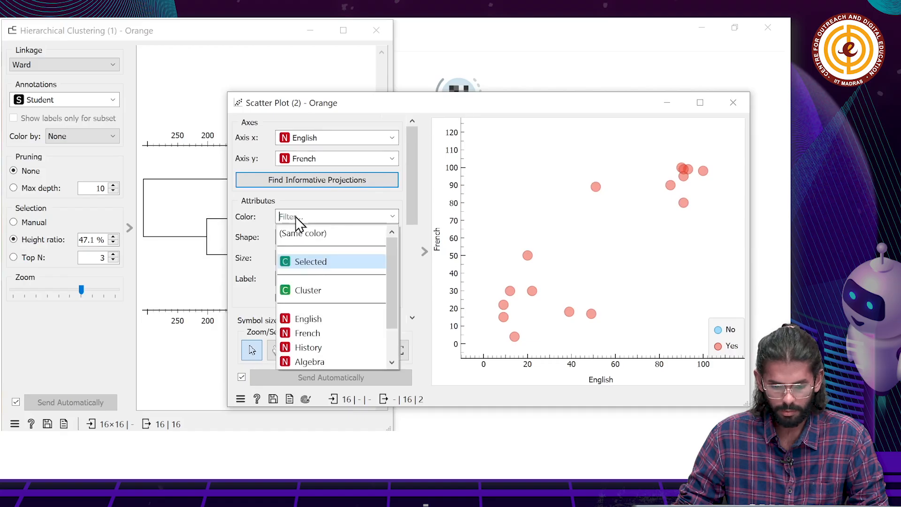
left_click(318, 287)
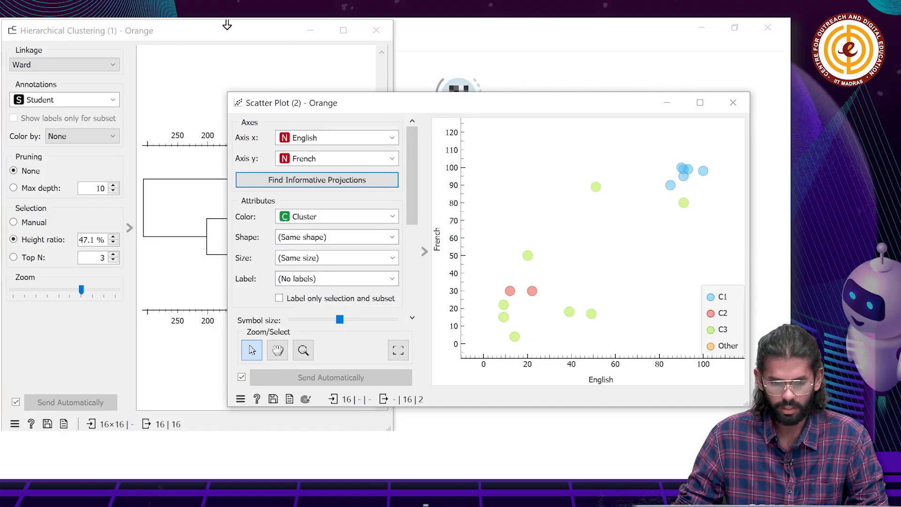
left_click(227, 24)
left_click_drag(248, 143, 302, 145)
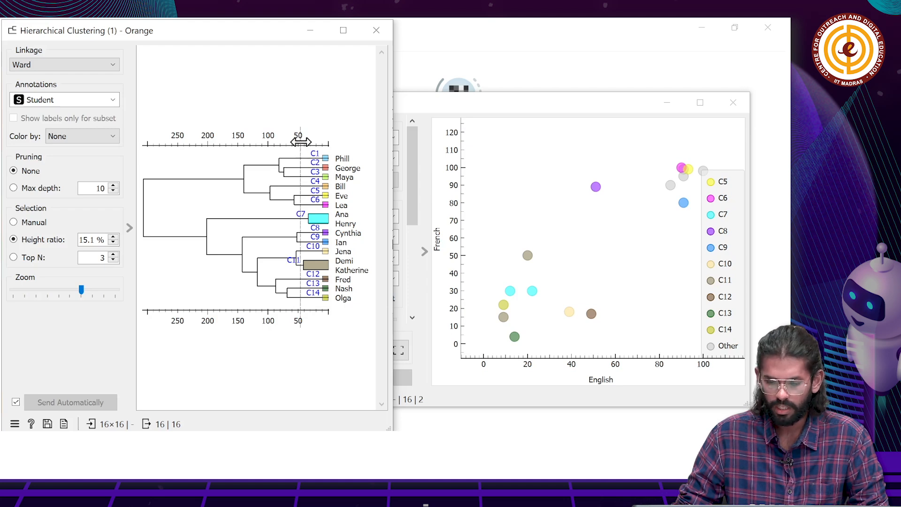
- Plot Biology on the y axis against French on the x axis and compare the points with the dendrogram clusters
left_click(559, 107)
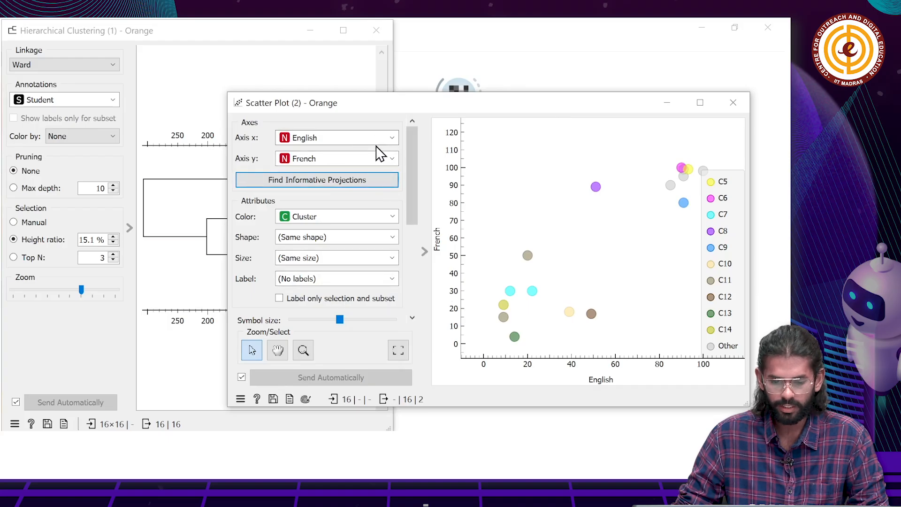
left_click(370, 158)
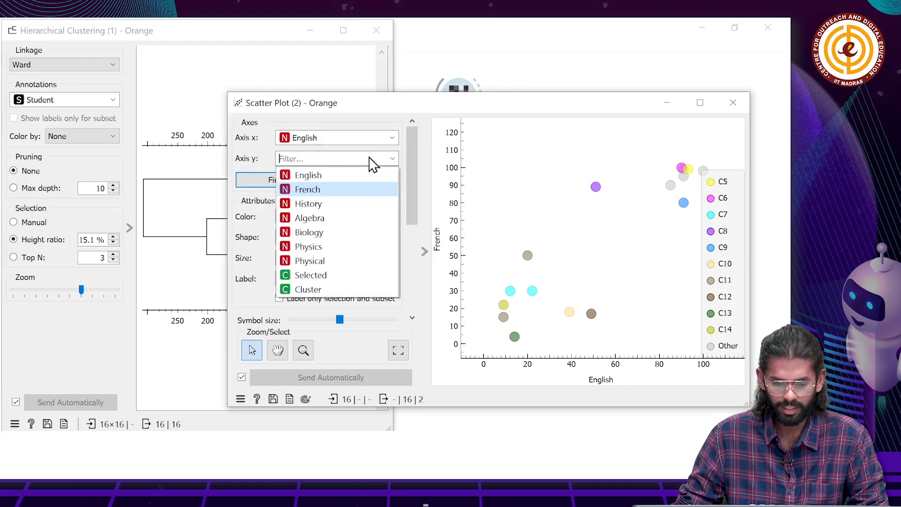
left_click(342, 233)
left_click(350, 138)
left_click(344, 168)
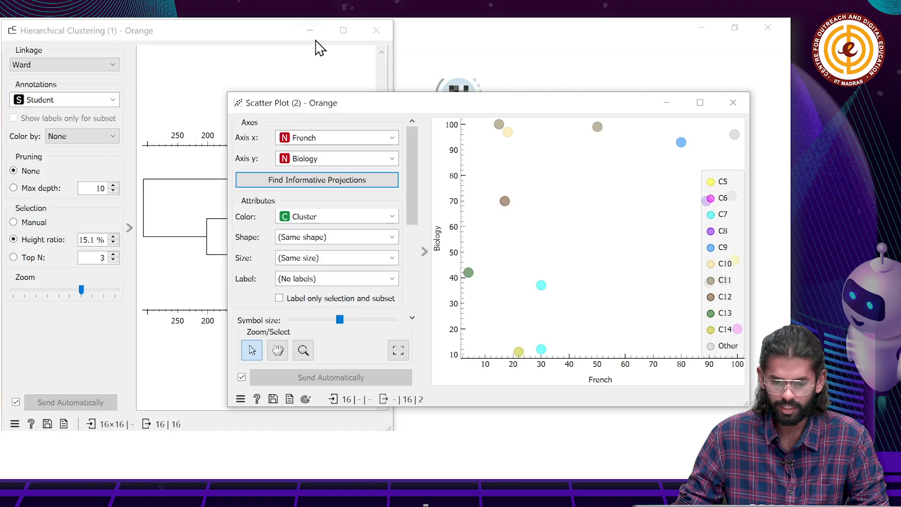
left_click(231, 44)
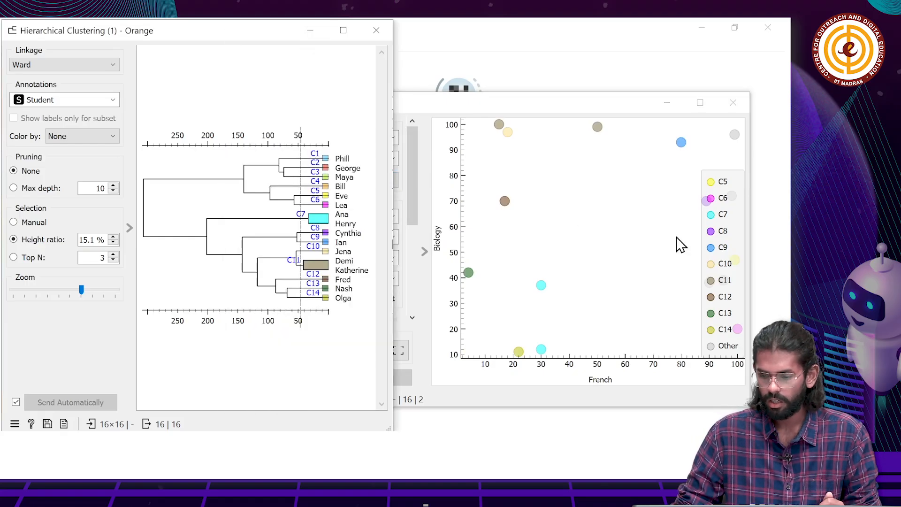
scroll(675, 243, "down", 3)
left_click(592, 220)
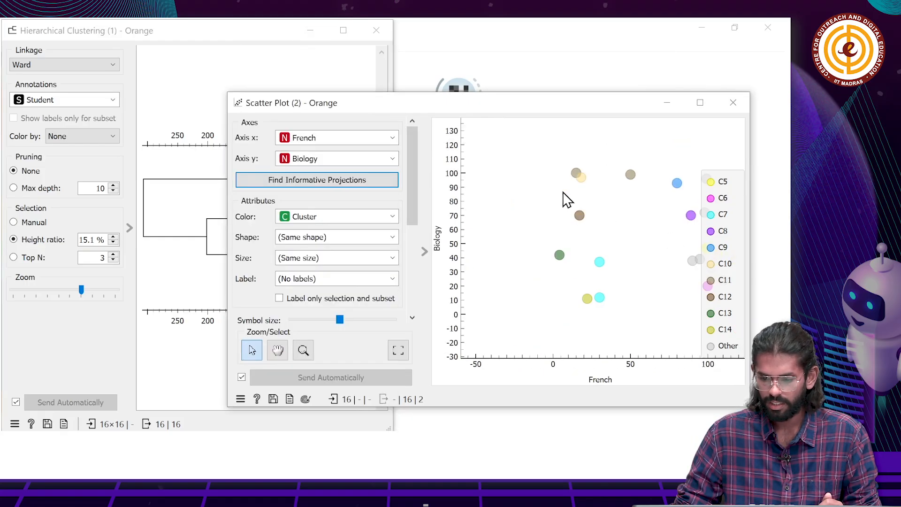
- Move the dendrogram cutoff to a height ratio of 12.0 %, label the scatter points by Student and compare both windows
left_click(226, 41)
mouse_move(300, 141)
left_mouse_down()
mouse_move(328, 145)
mouse_move(316, 151)
mouse_move(306, 141)
left_mouse_up()
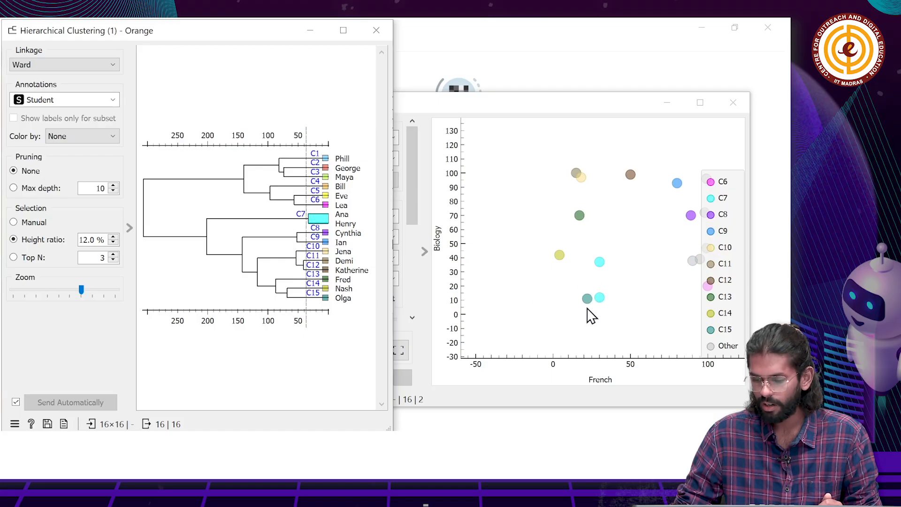
left_click(429, 114)
left_click(312, 280)
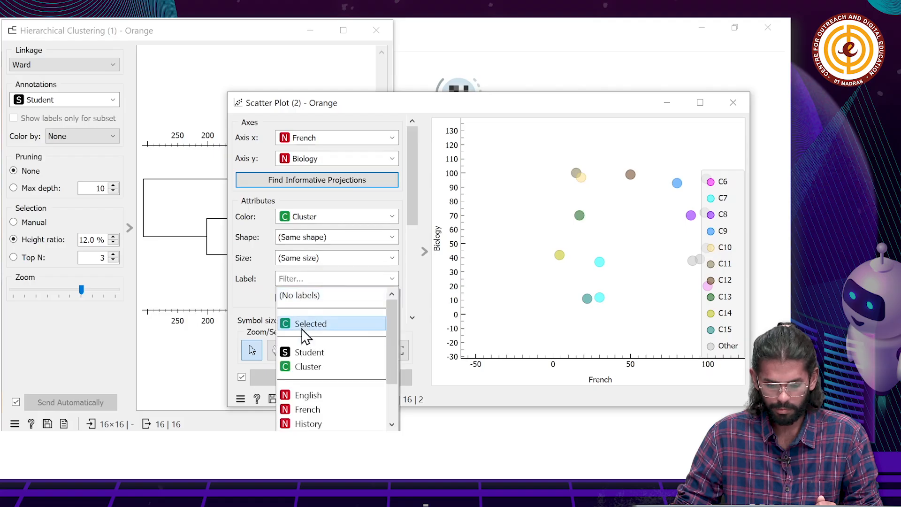
left_click(306, 352)
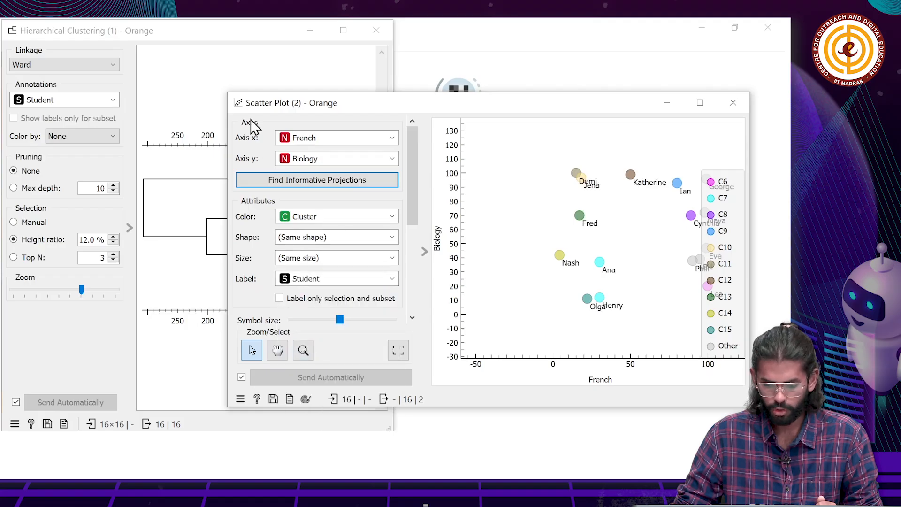
left_click(281, 34)
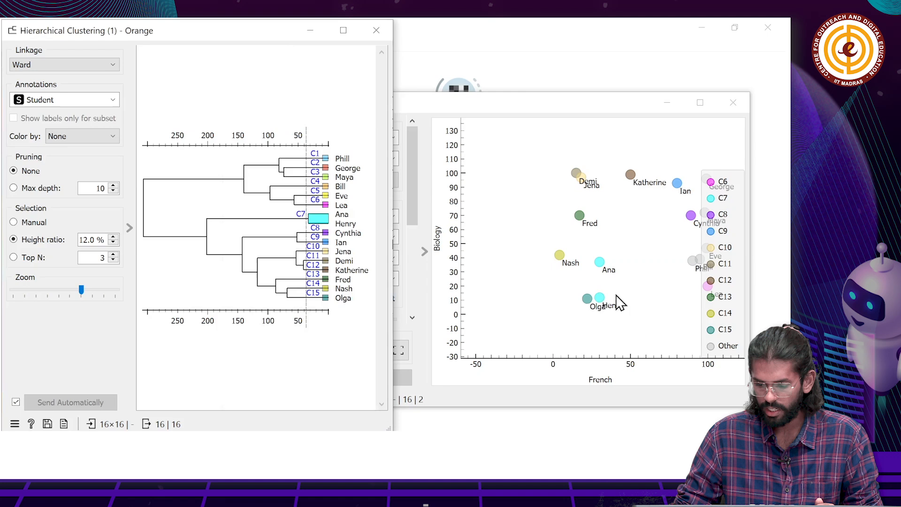
left_click(429, 102)
left_click(252, 32)
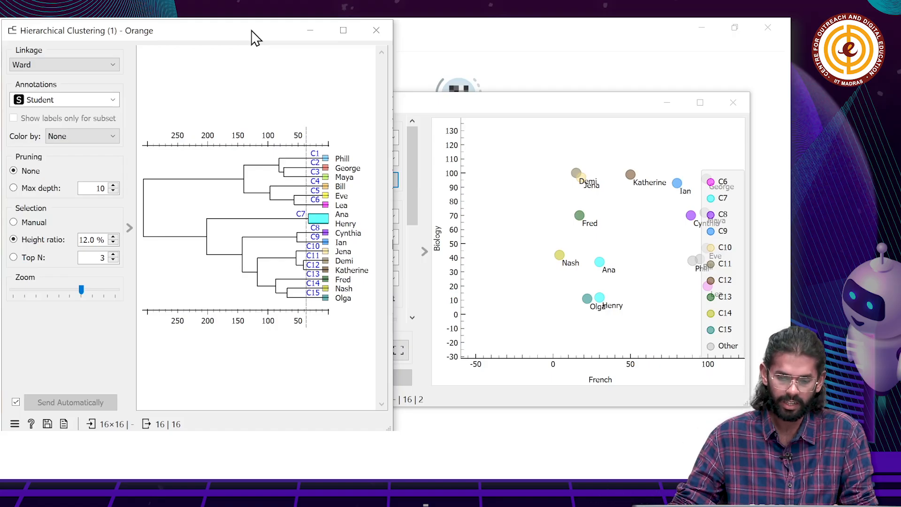
- Move the dendrogram cutoff through height ratios of 33.2 %, 35.1 % and 44.0 % to form fewer, larger clusters
left_click_drag(309, 143, 269, 150)
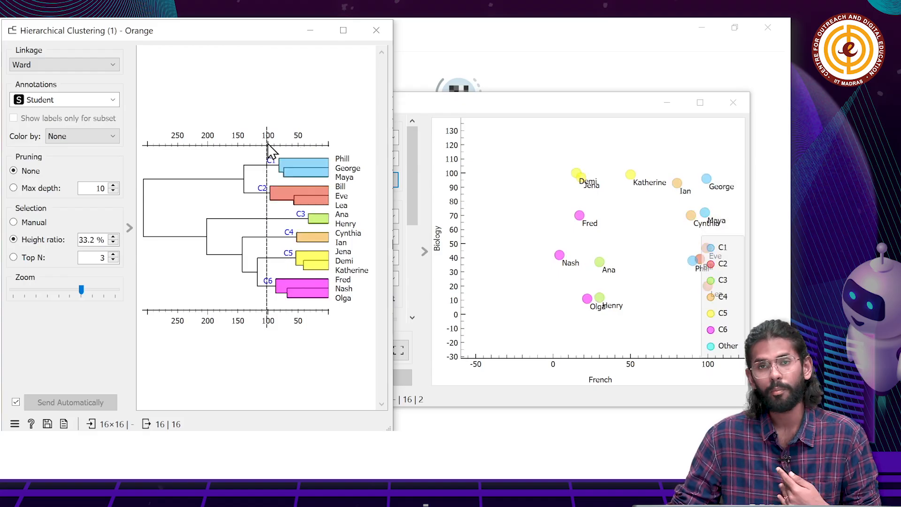
left_click_drag(268, 144, 264, 146)
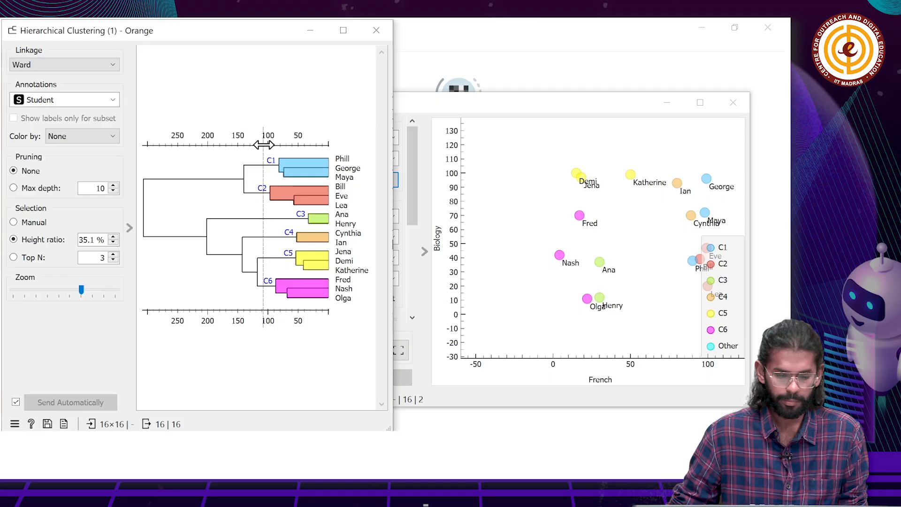
mouse_move(270, 139)
left_mouse_down()
mouse_move(212, 140)
mouse_move(233, 124)
mouse_move(277, 126)
mouse_move(262, 133)
left_mouse_up()
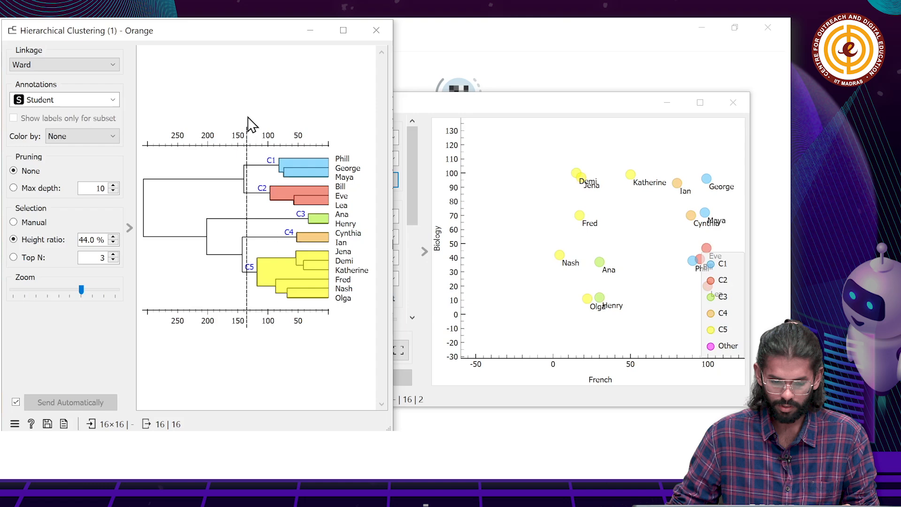
left_click_drag(249, 123, 238, 125)
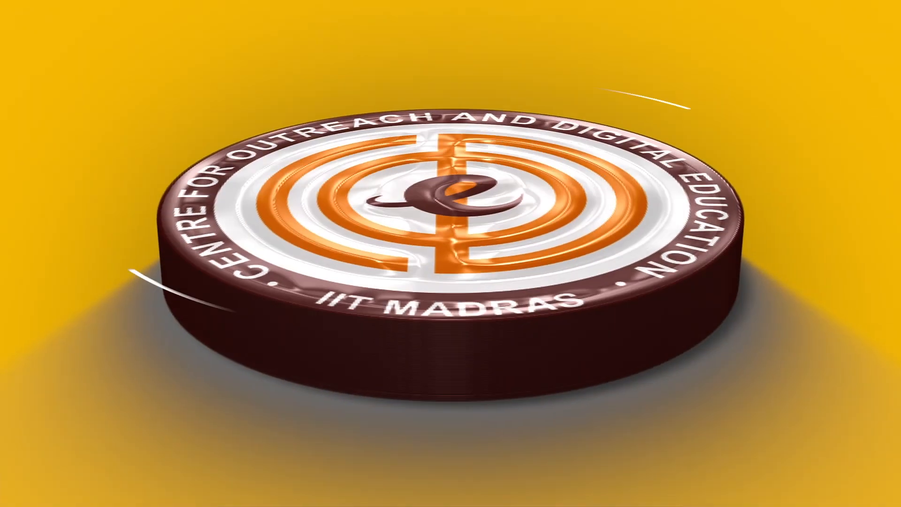